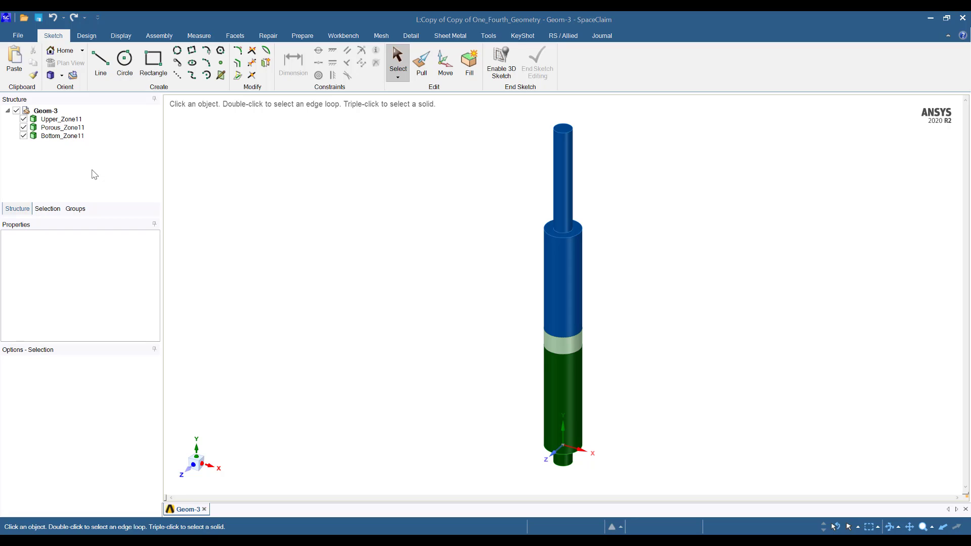
Select the whole Geom-3 geometry, then pick and clear the Upper_Zone11 body.
left_click(45, 111)
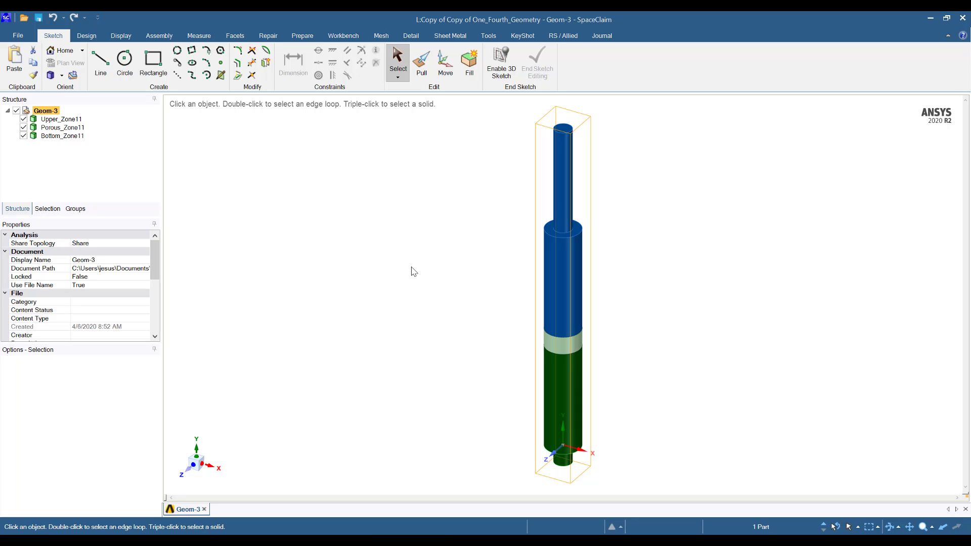
left_click(560, 308)
left_click(383, 284)
Show the named selections and highlight the Outlet, Porous_Top and Porous_Bottom faces.
left_click(76, 210)
left_click(41, 158)
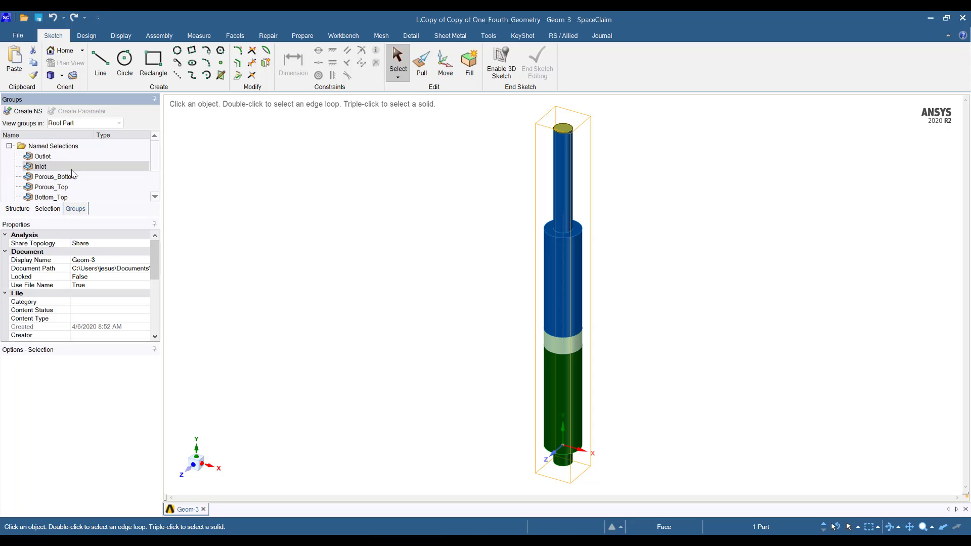
left_click(74, 185)
scroll(73, 174, "down", 3)
scroll(73, 175, "up", 3)
left_click(56, 177)
Highlight Outlet, Inlet, Porous_Bottom and Porous_Top in turn, then clear the highlight.
left_click(51, 158)
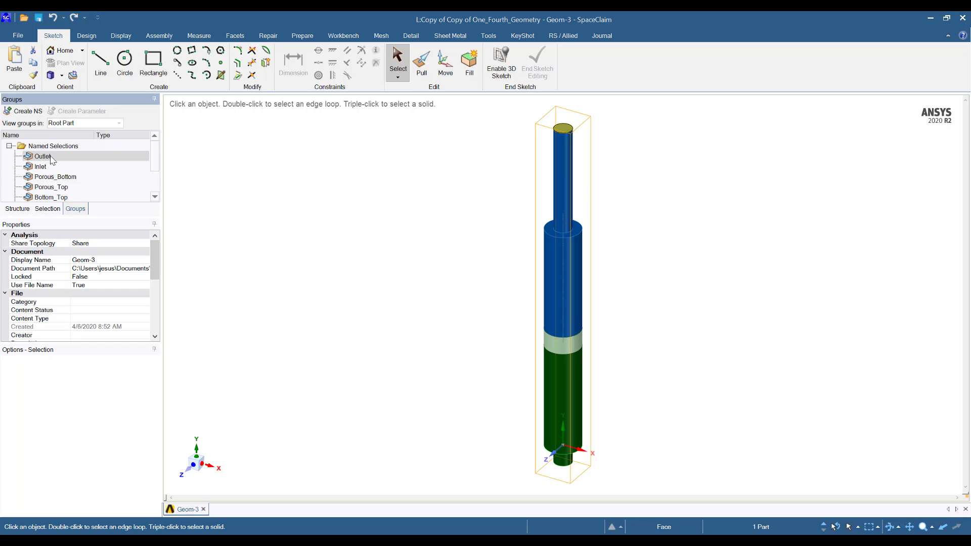
left_click(47, 168)
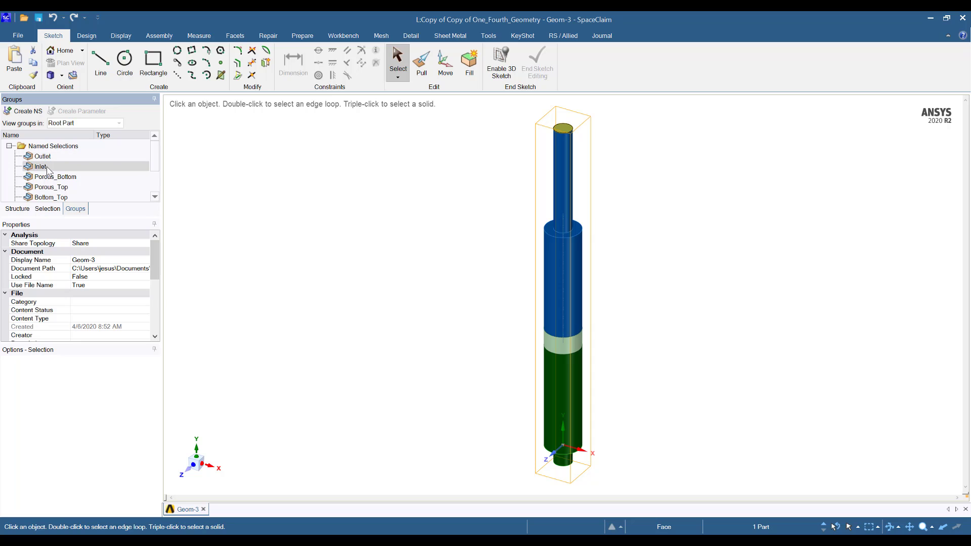
left_click(51, 177)
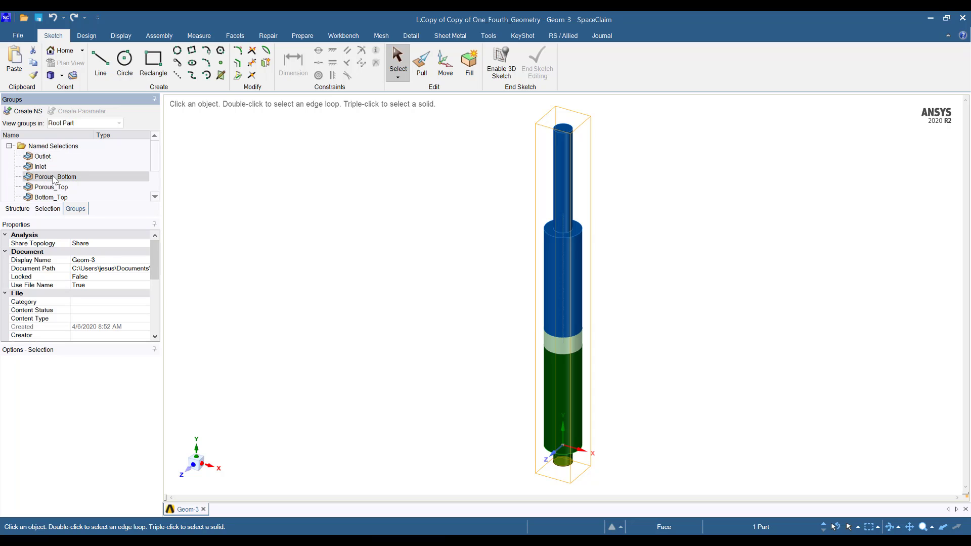
left_click(55, 187)
scroll(59, 197, "down", 1)
scroll(59, 196, "down", 1)
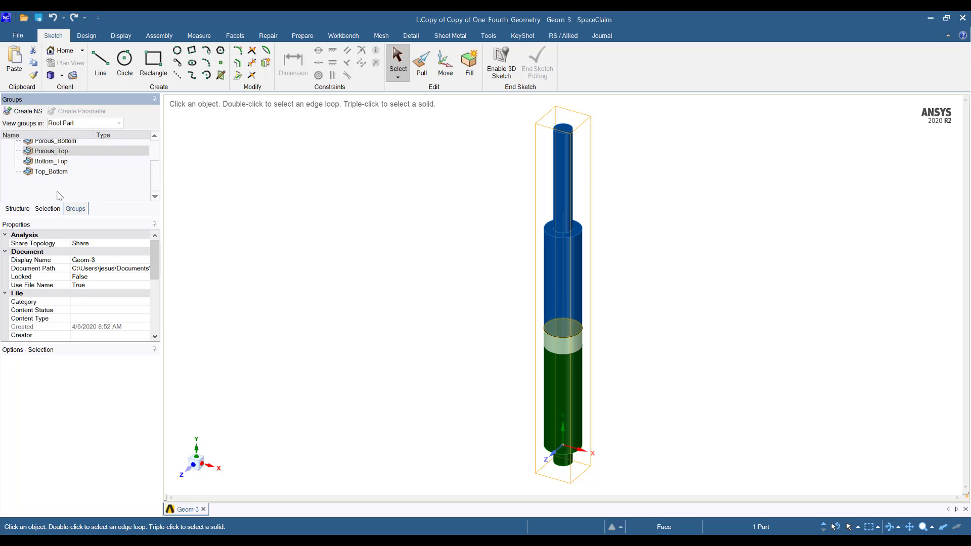
left_click(59, 196)
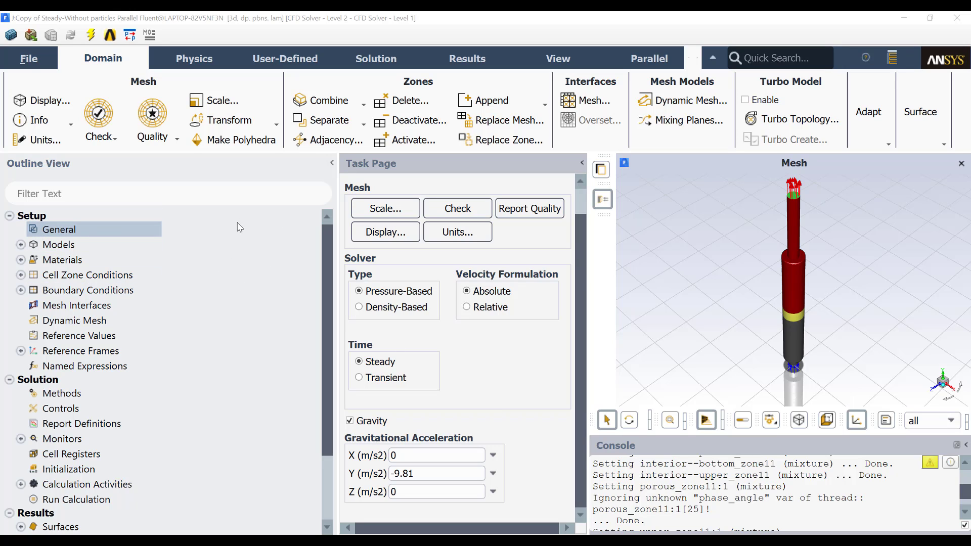
left_click(66, 231)
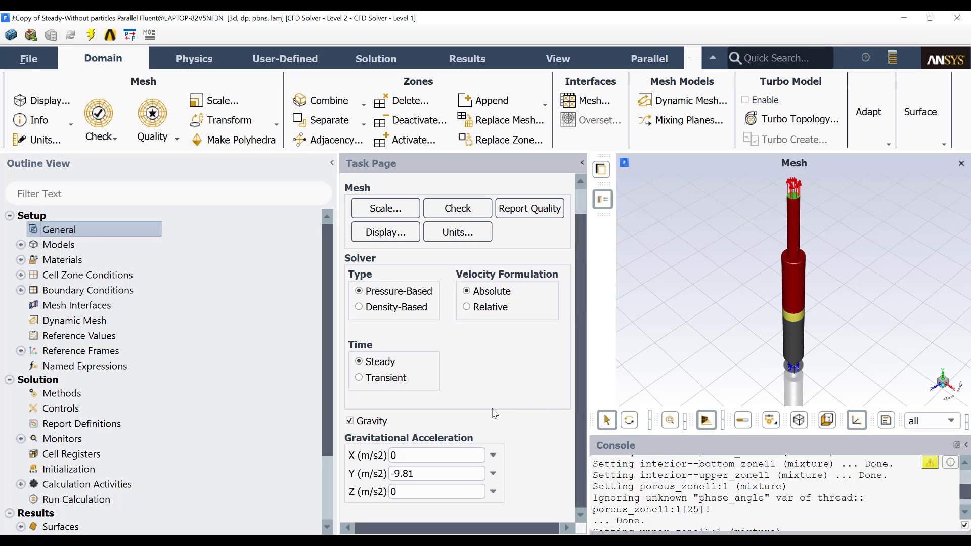
Confirm the Viscous model is Laminar, close its settings unchanged and collapse Models.
left_click(21, 245)
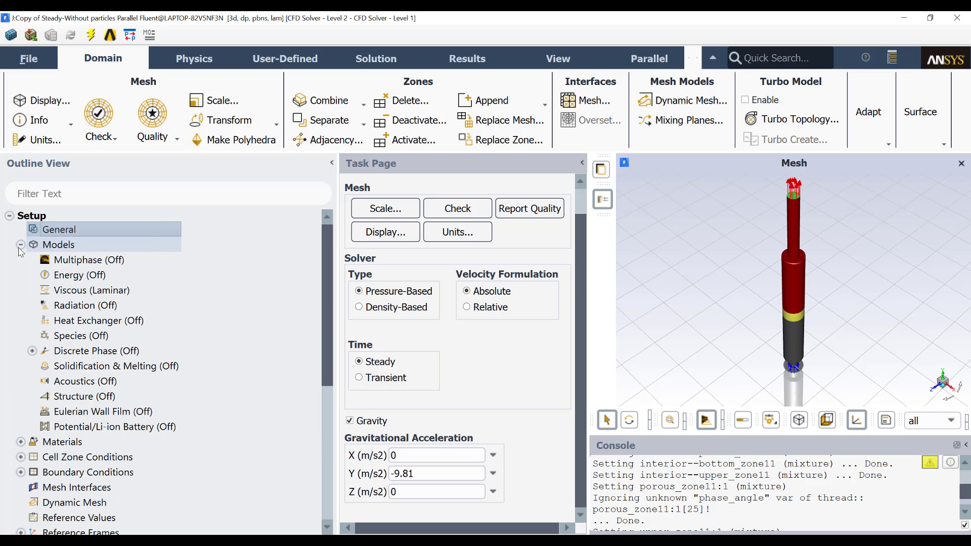
left_click(107, 294)
double_click(106, 293)
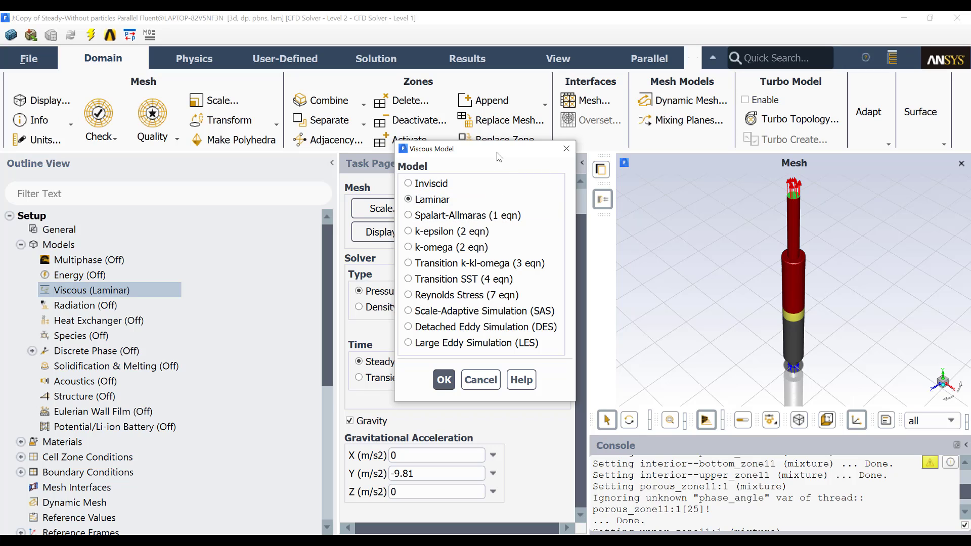
left_click_drag(499, 152, 387, 148)
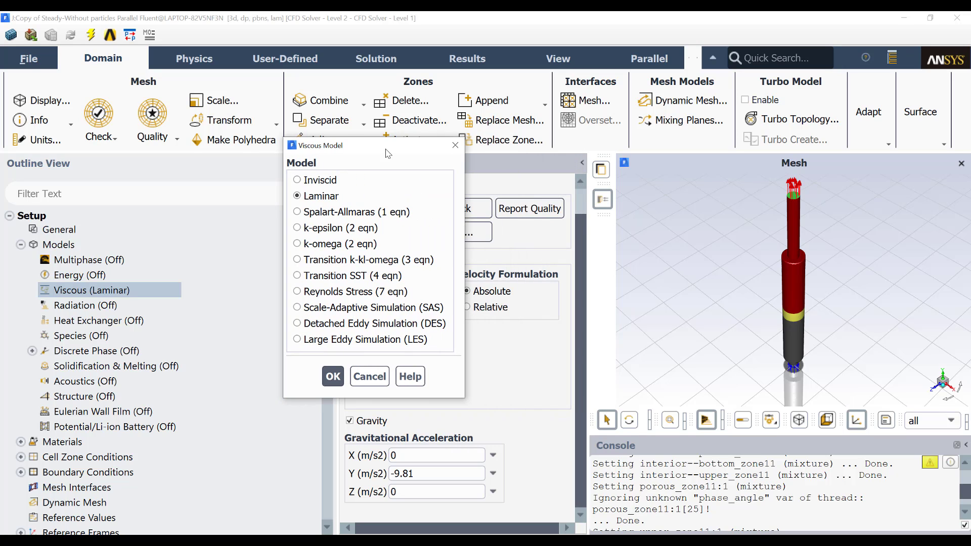
left_click(454, 147)
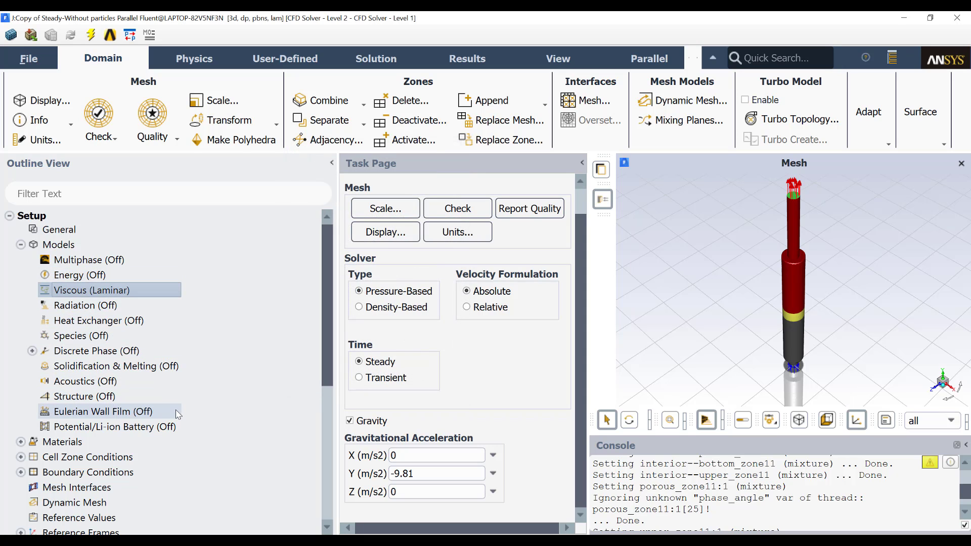
left_click(20, 244)
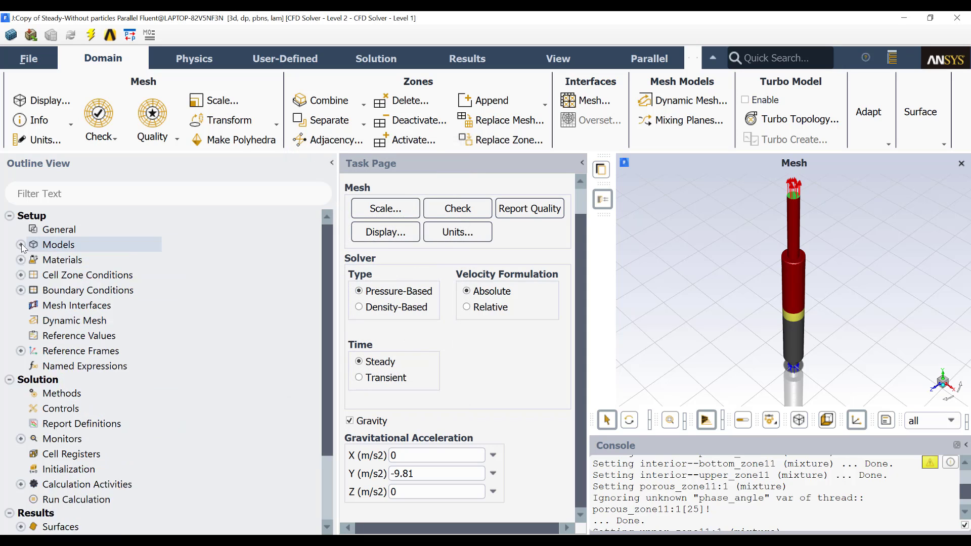
Inspect water-liquid's properties (density 998.2 kg/m3, viscosity 0.001003 kg/m-s) and the Fluent materials database.
left_click(21, 259)
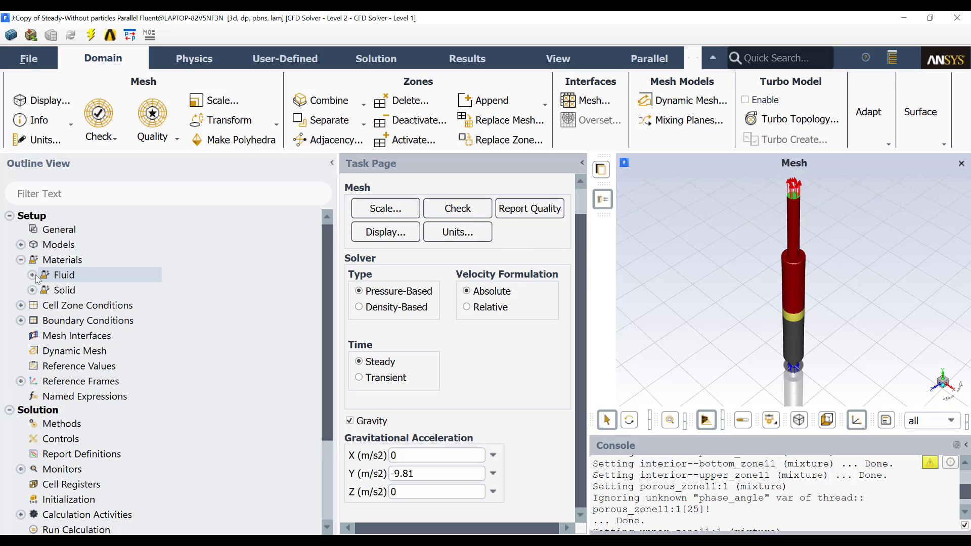
left_click(33, 275)
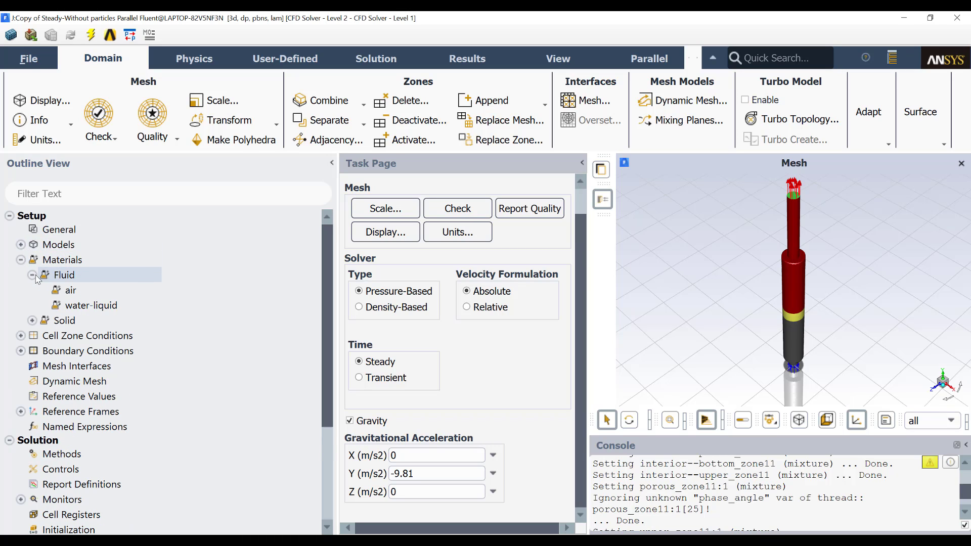
double_click(87, 307)
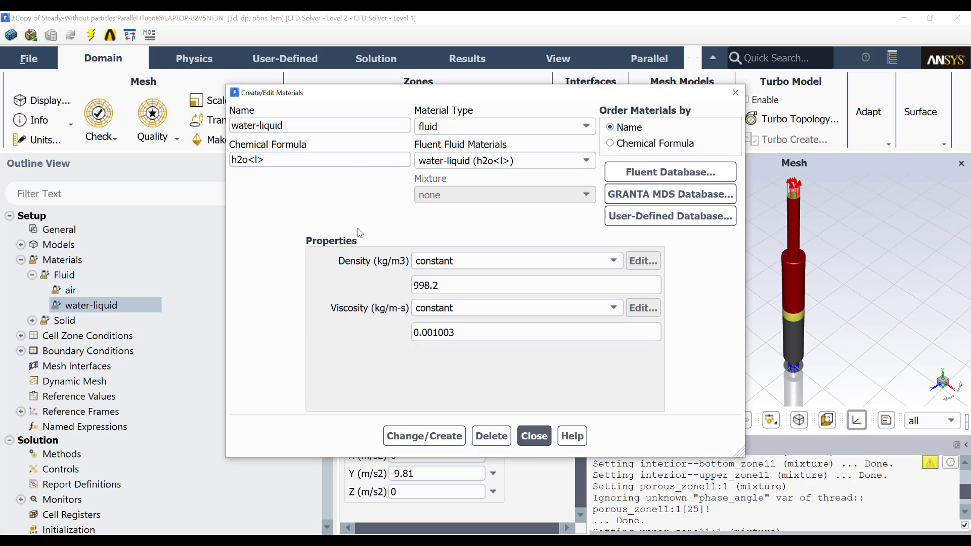
left_click(672, 178)
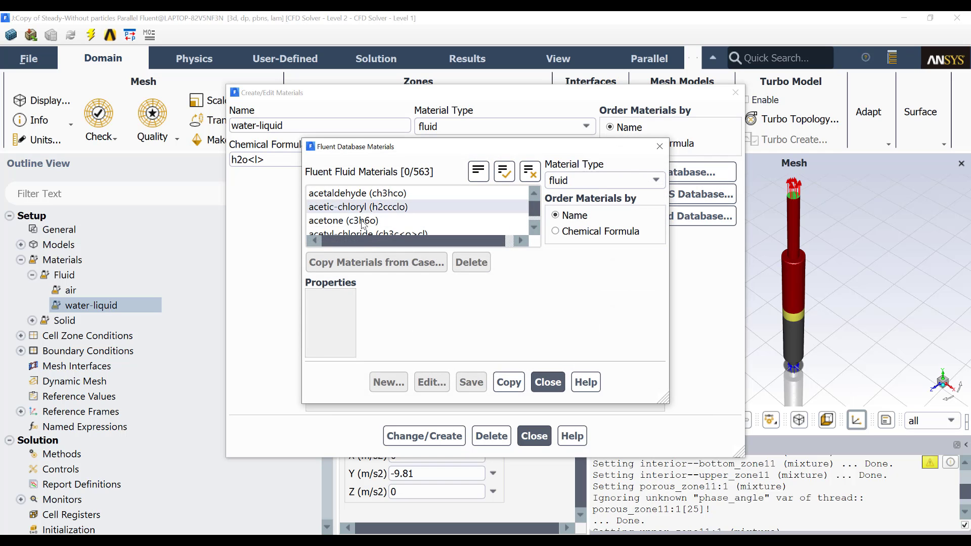
left_click(547, 382)
left_click(534, 436)
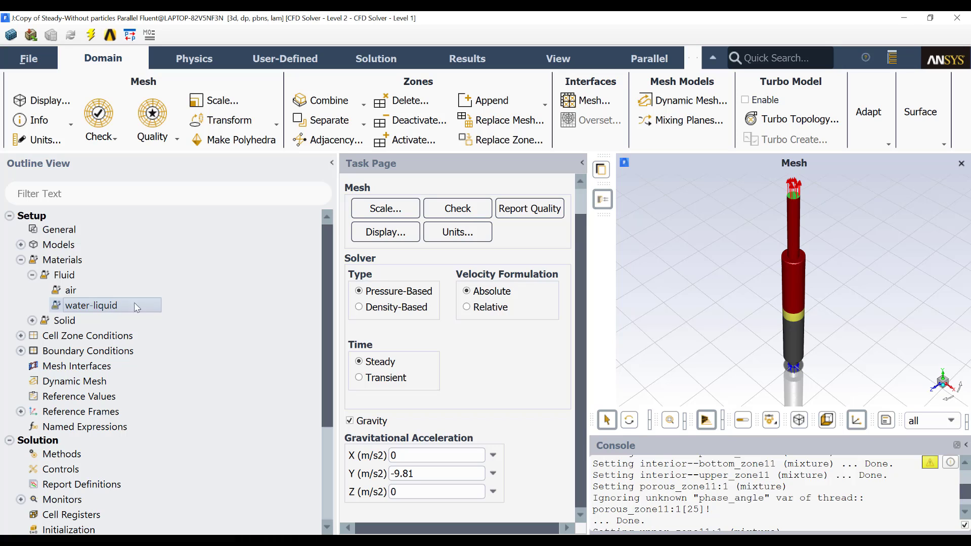
Collapse Materials and confirm bottom_zone11 is a water-liquid fluid zone.
left_click(20, 260)
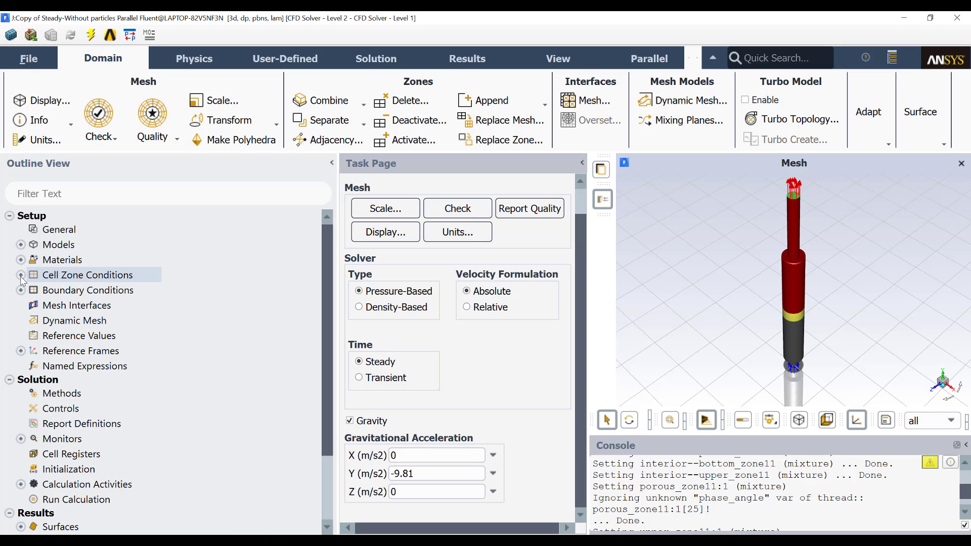
left_click(20, 275)
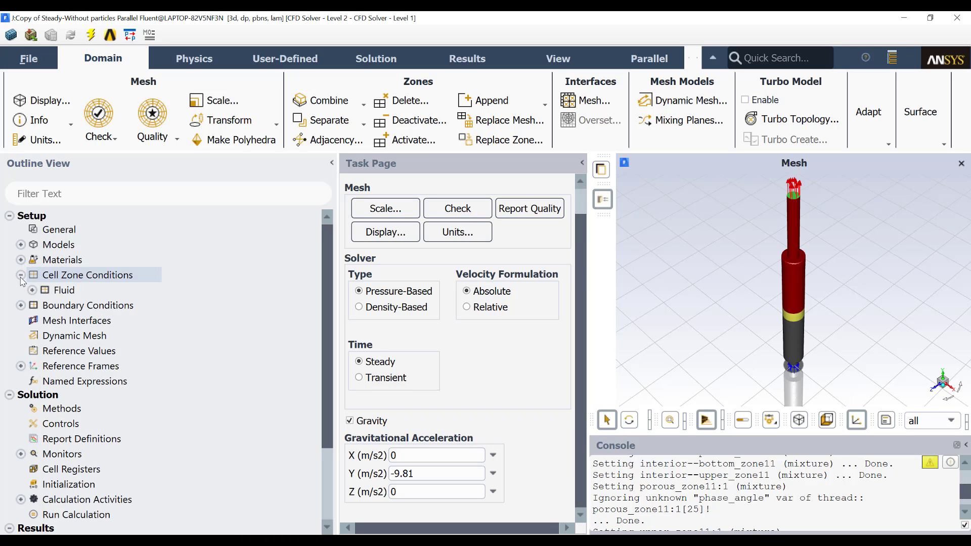
left_click(32, 291)
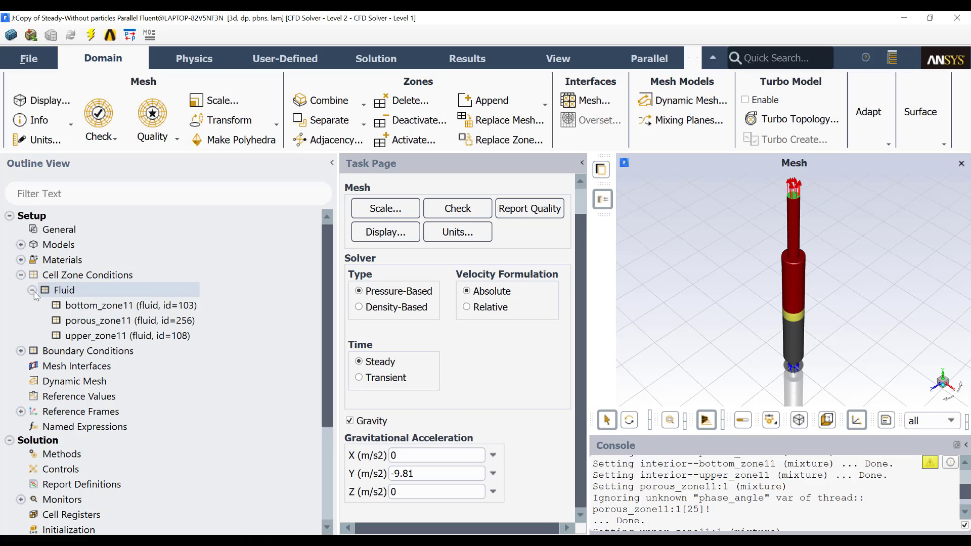
left_click(109, 309)
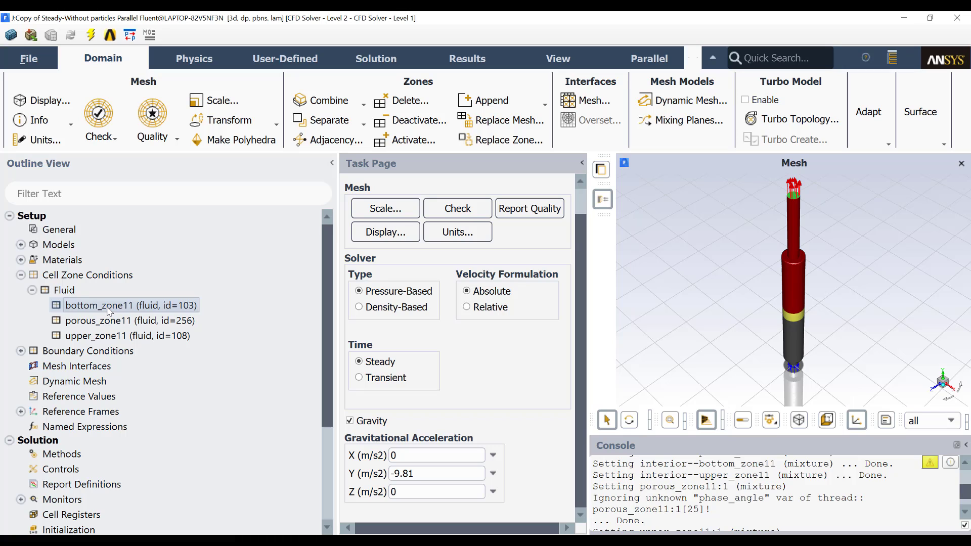
double_click(109, 310)
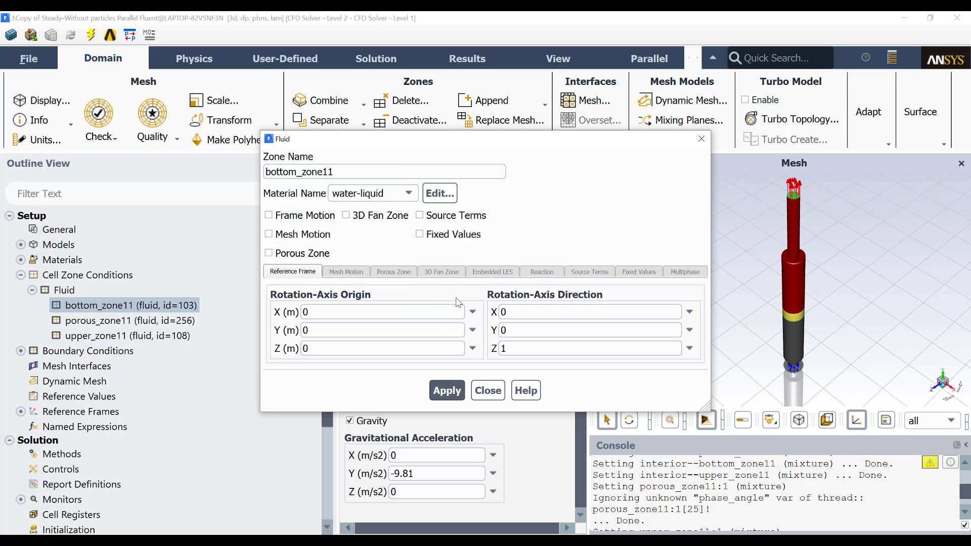
left_click(487, 390)
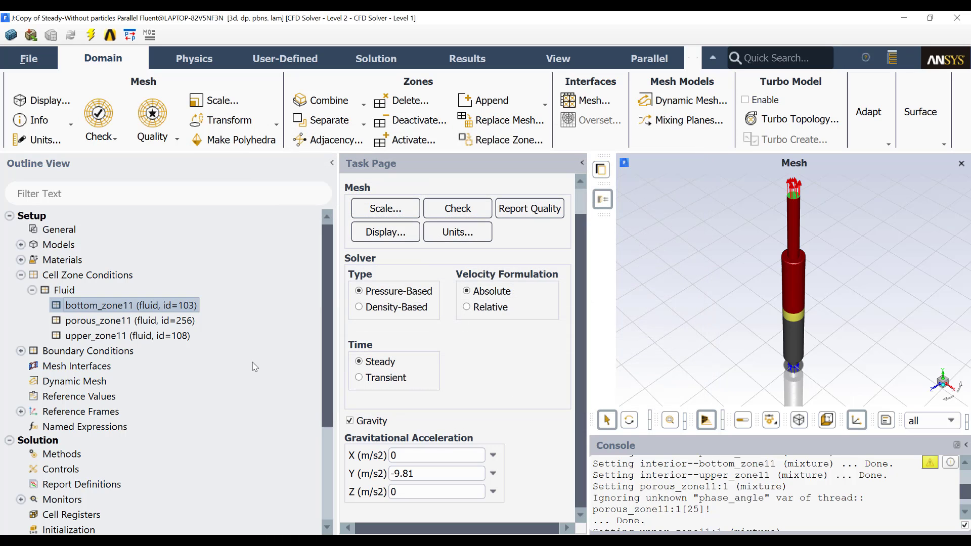
Confirm upper_zone11 is also a water-liquid fluid zone, then select porous_zone11.
left_click(109, 336)
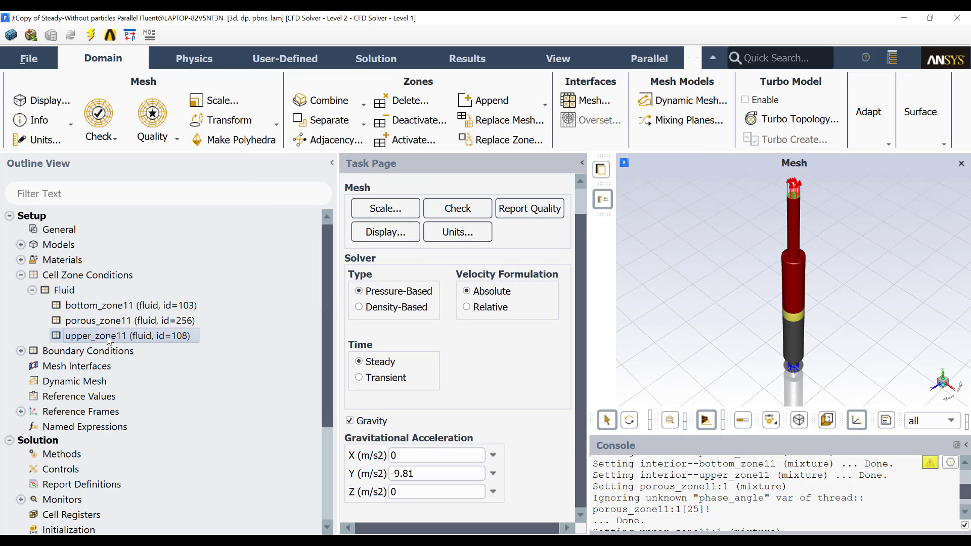
double_click(108, 336)
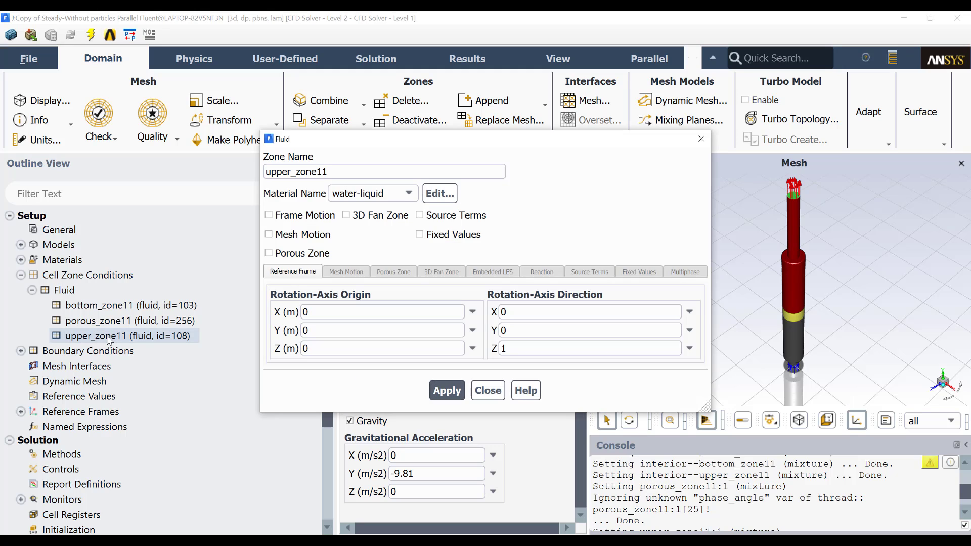
left_click(488, 390)
left_click(103, 324)
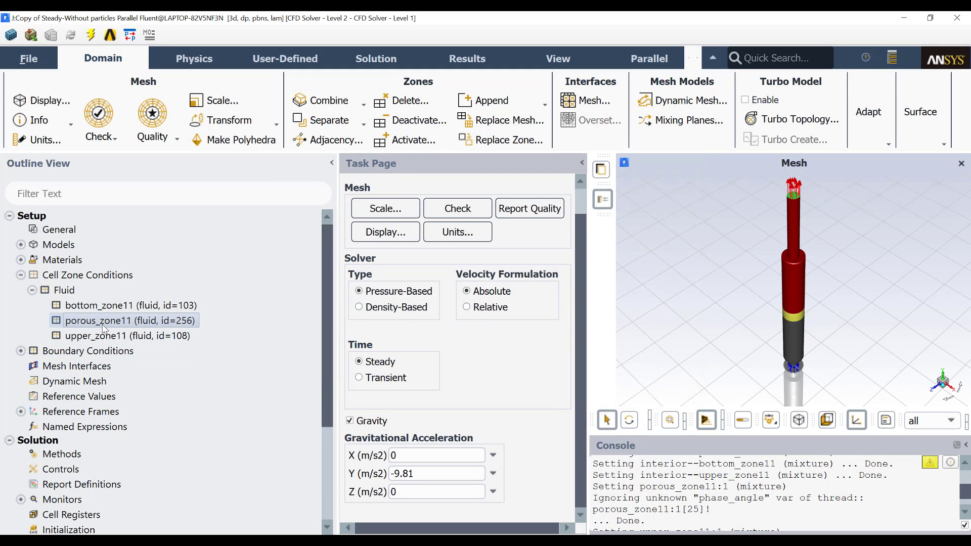
double_click(103, 321)
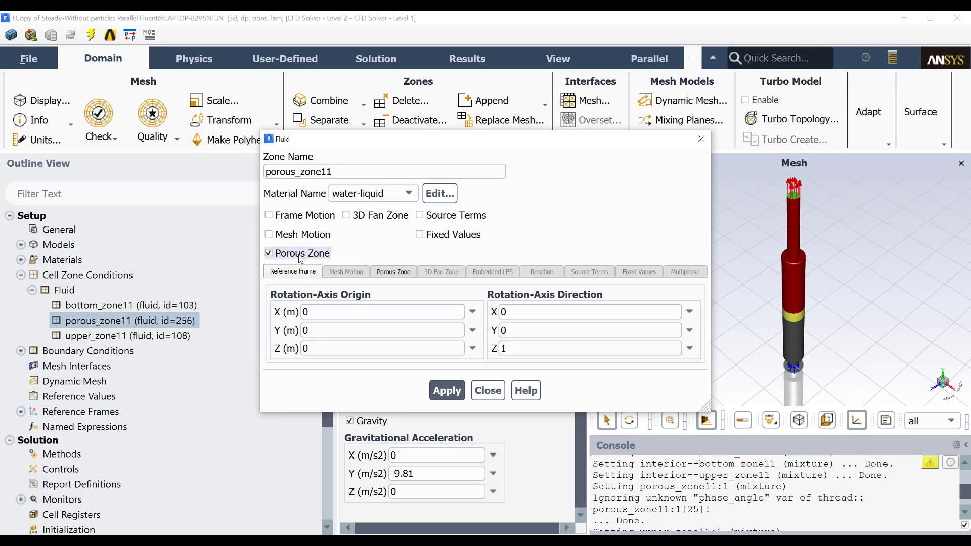
left_click(394, 272)
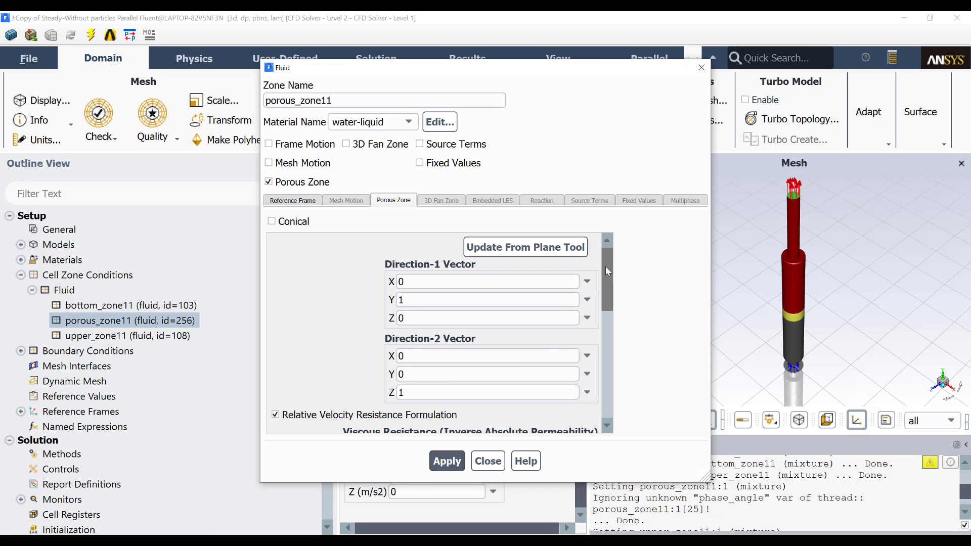
mouse_move(607, 272)
left_mouse_down()
mouse_move(606, 283)
mouse_move(606, 262)
left_mouse_up()
scroll(605, 264, "down", 1)
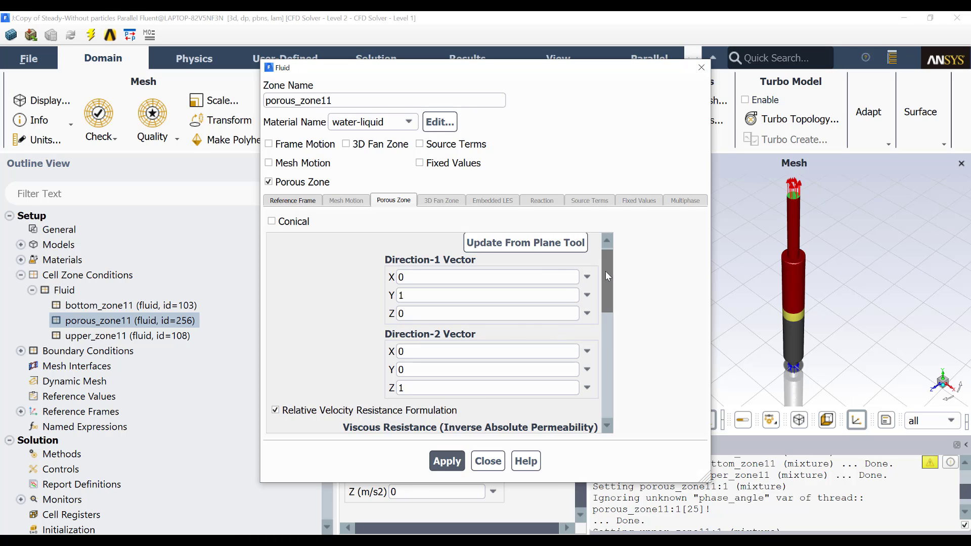
left_click_drag(605, 271, 607, 311)
left_click(484, 339)
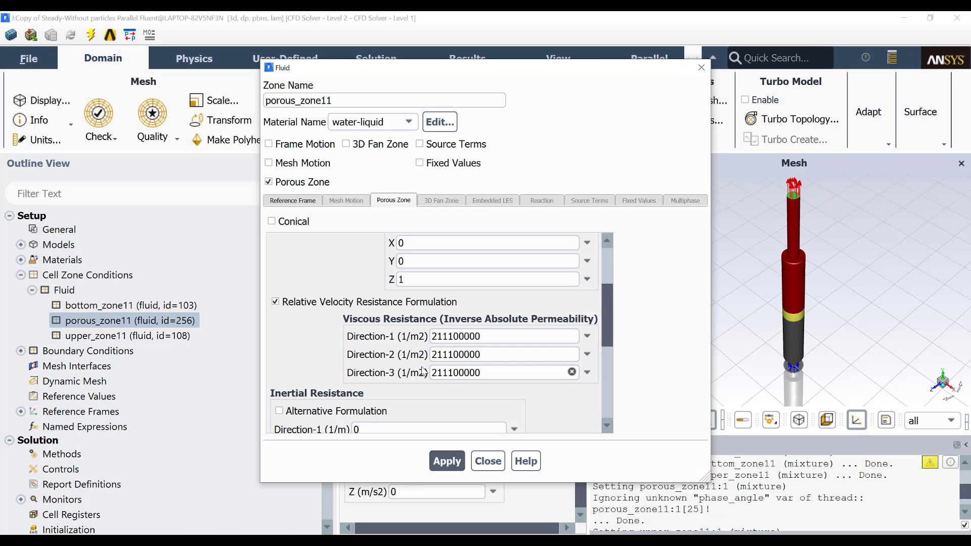
left_click(489, 355)
left_click_drag(605, 309, 603, 253)
left_click(487, 461)
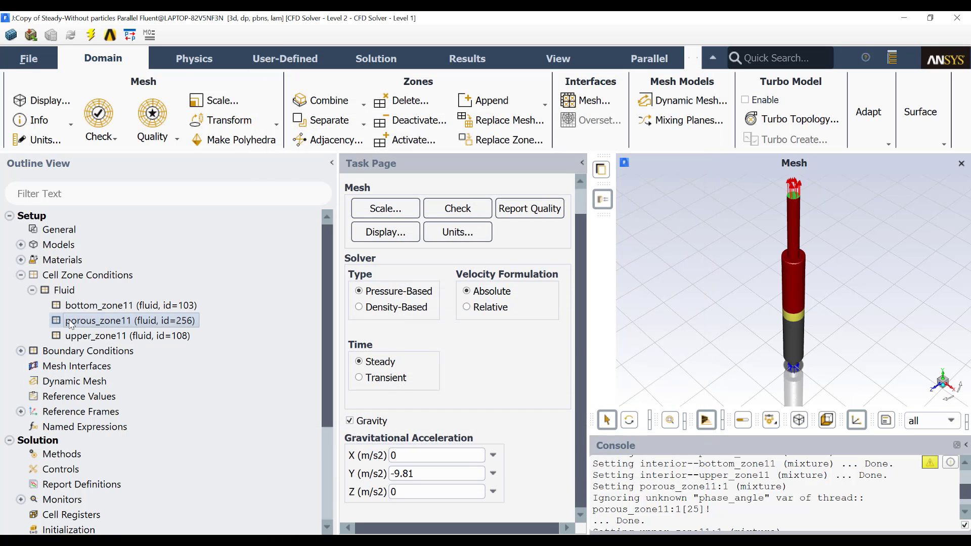
Open the inlet velocity-inlet settings: 2.11e-5 m/s normal to boundary, 0 Pa gauge pressure.
left_click(20, 275)
left_click(20, 289)
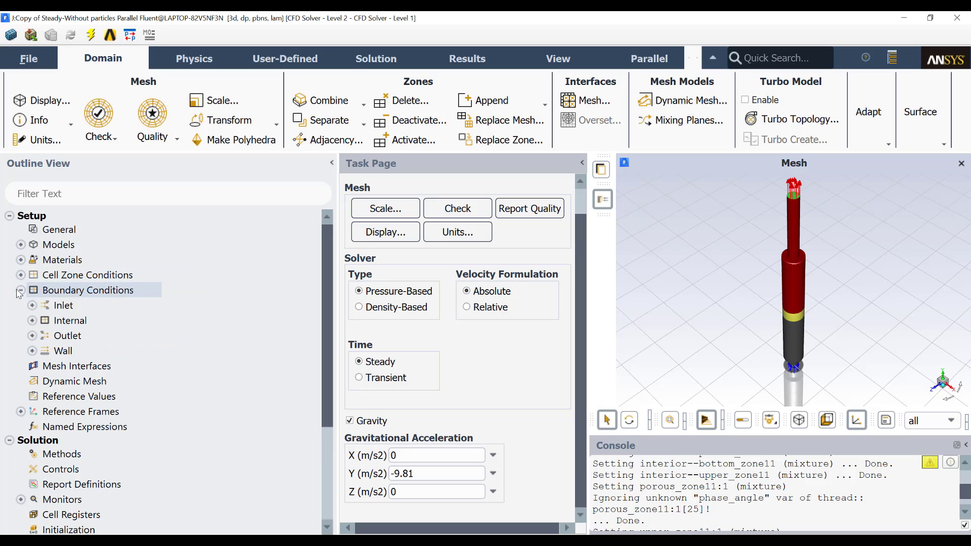
left_click(32, 305)
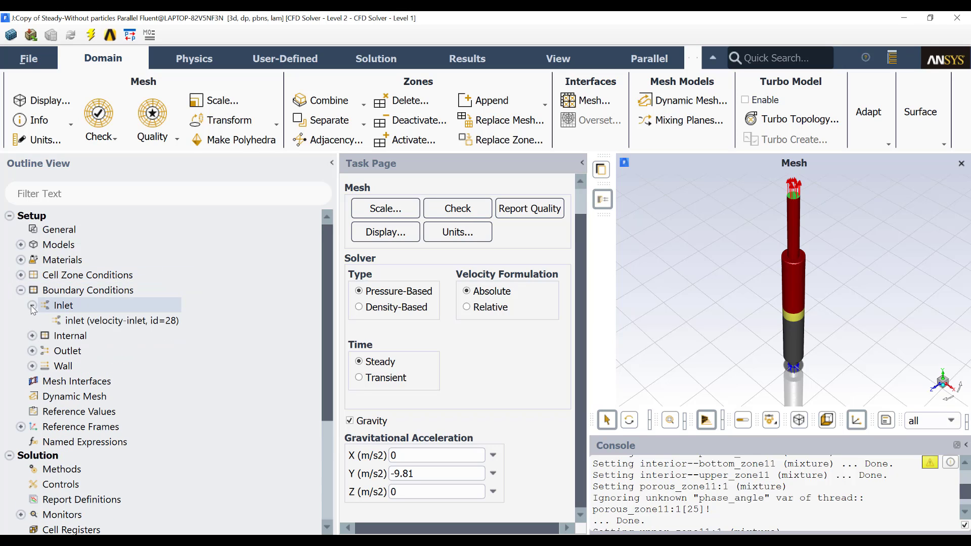
double_click(117, 321)
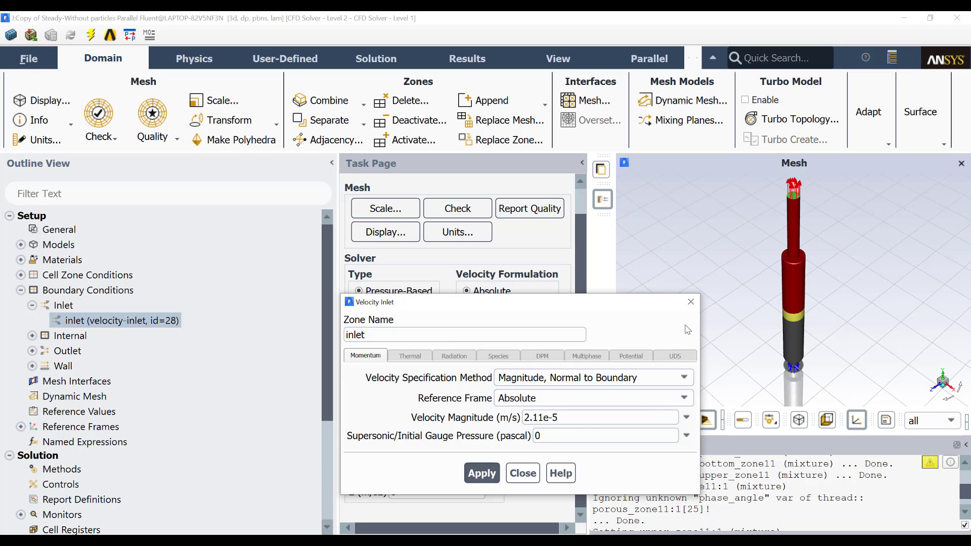
Close the inlet settings and check the outlet's 0 Pa gauge pressure.
left_click(690, 302)
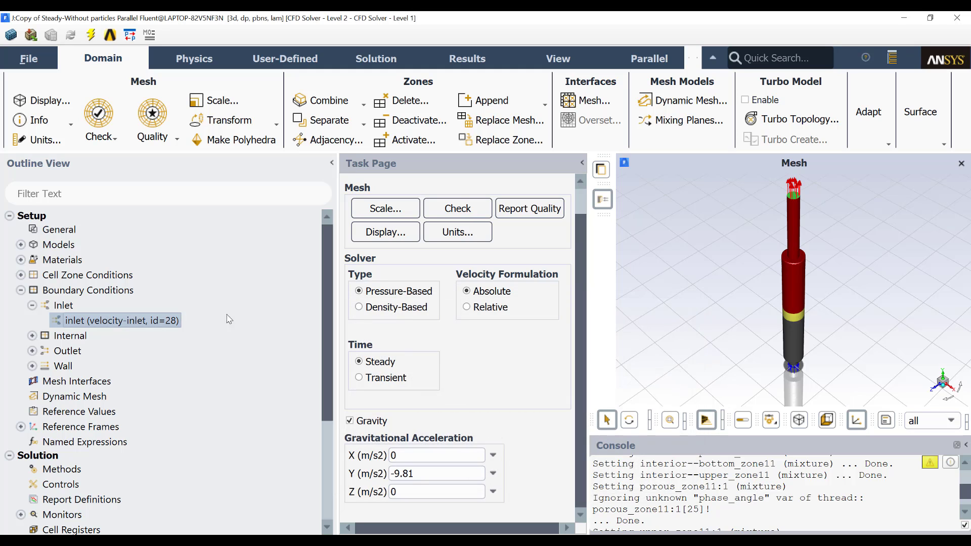
left_click(31, 351)
left_click(66, 367)
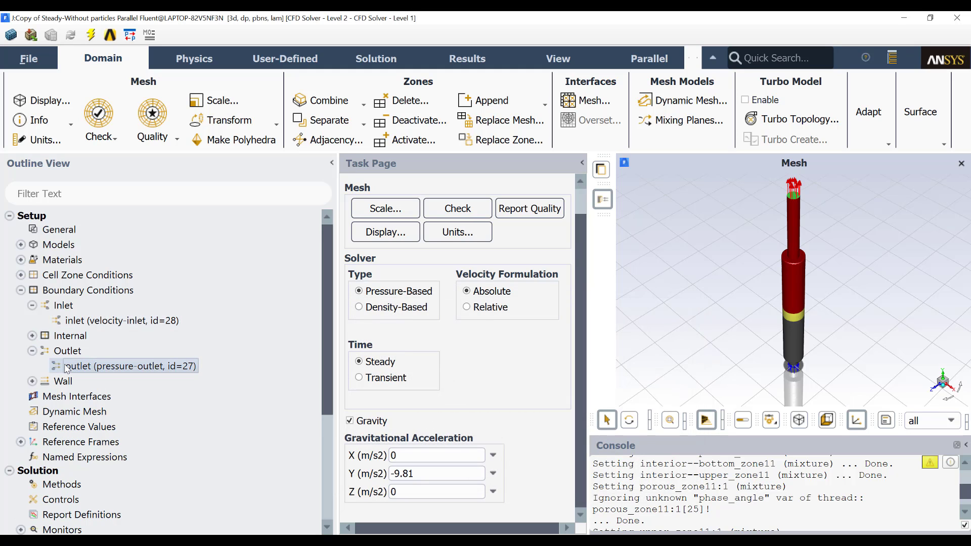
double_click(66, 366)
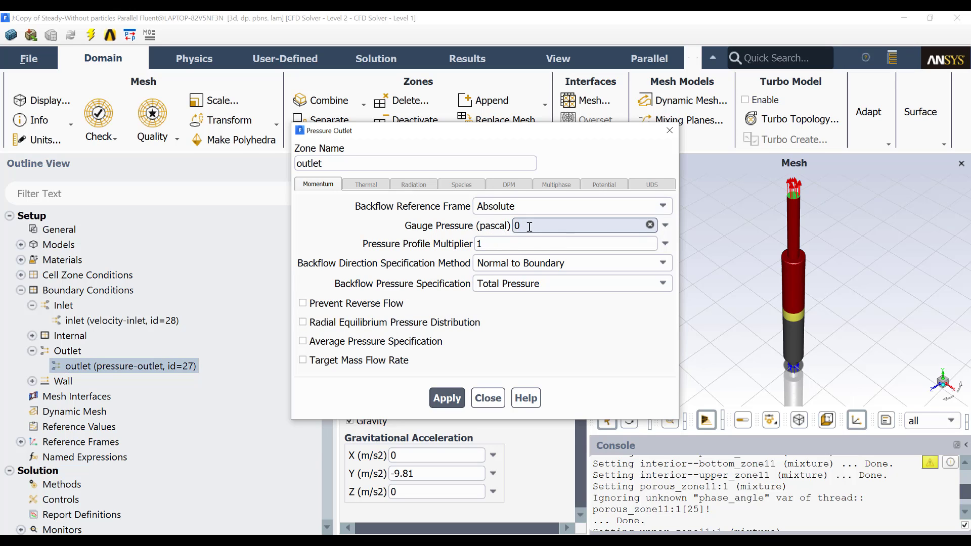
left_click(669, 130)
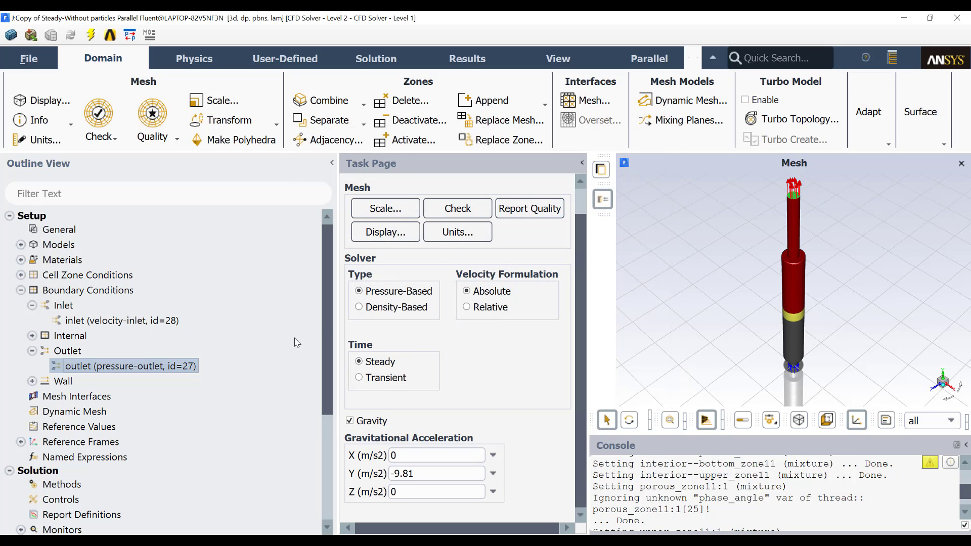
Confirm the bottom_zone11:1 wall is stationary with no slip, then close its settings.
left_click_drag(326, 297, 326, 323)
left_click(32, 339)
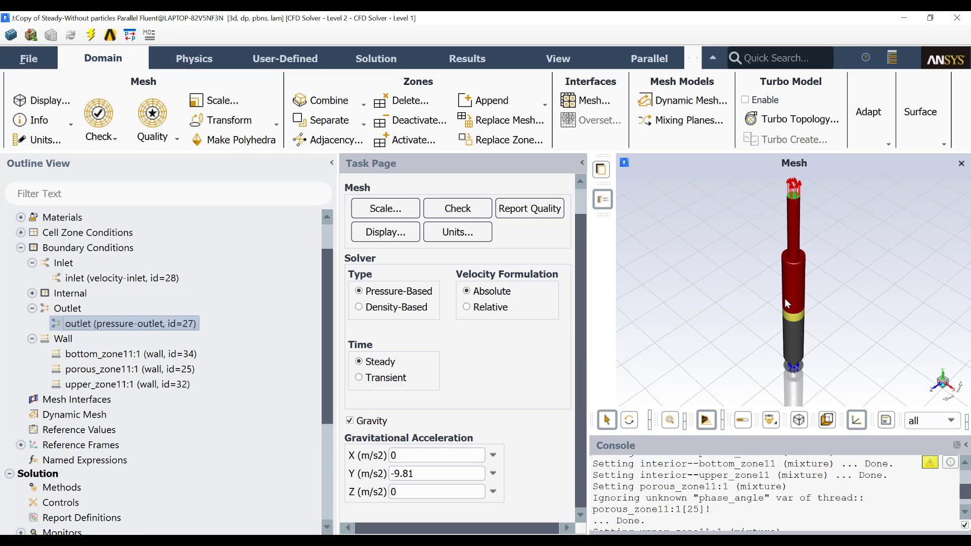
left_click(145, 354)
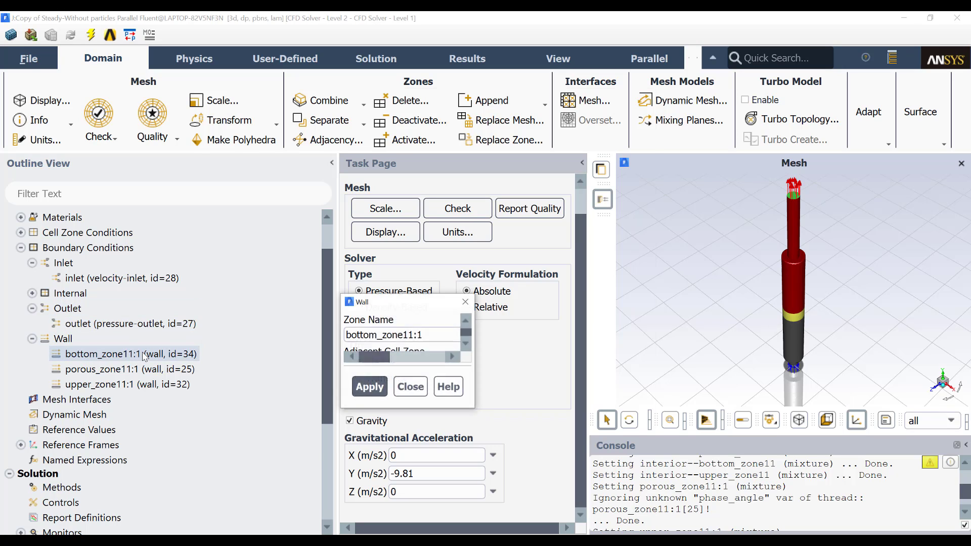
double_click(144, 355)
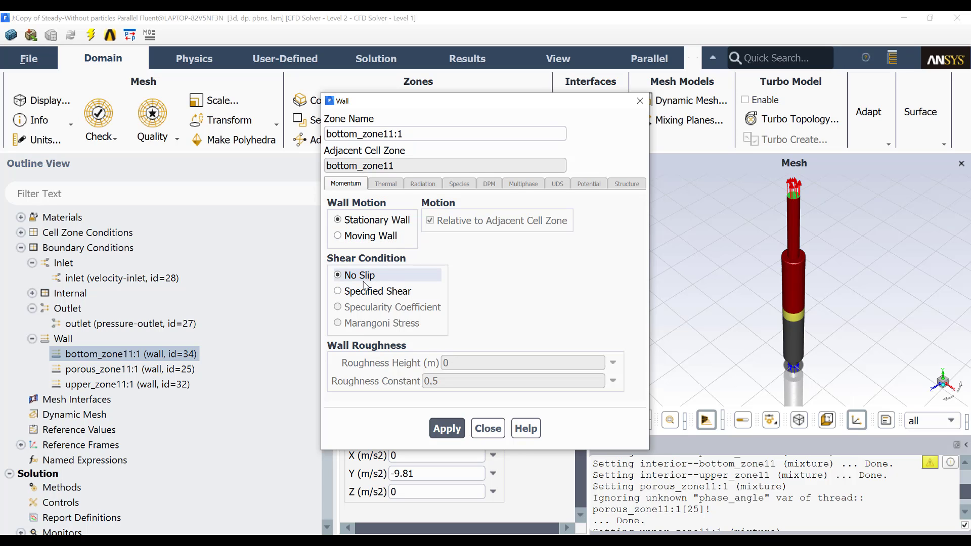
left_click(486, 427)
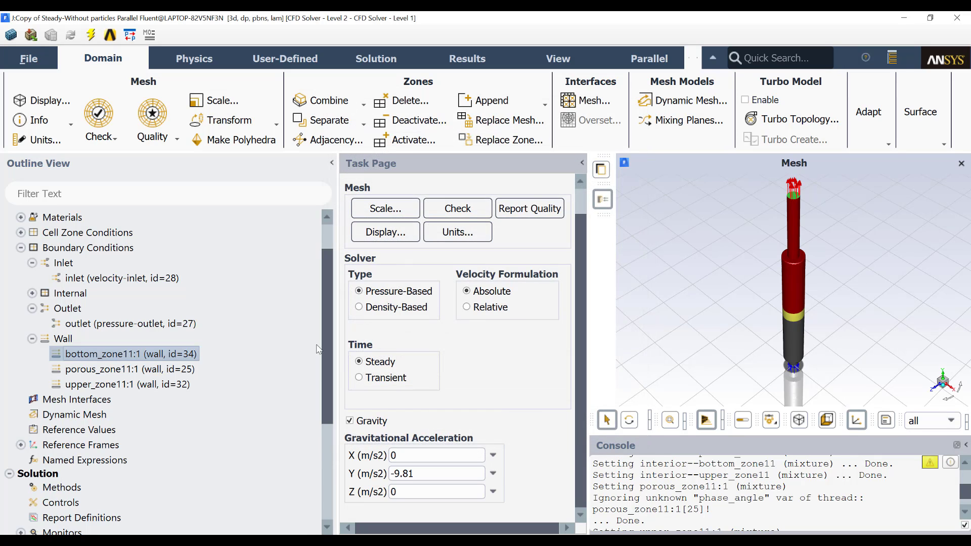
Review Solution Methods: Coupled, Least Squares, second-order pressure and upwind momentum, pseudo transient.
left_click_drag(324, 323, 323, 411)
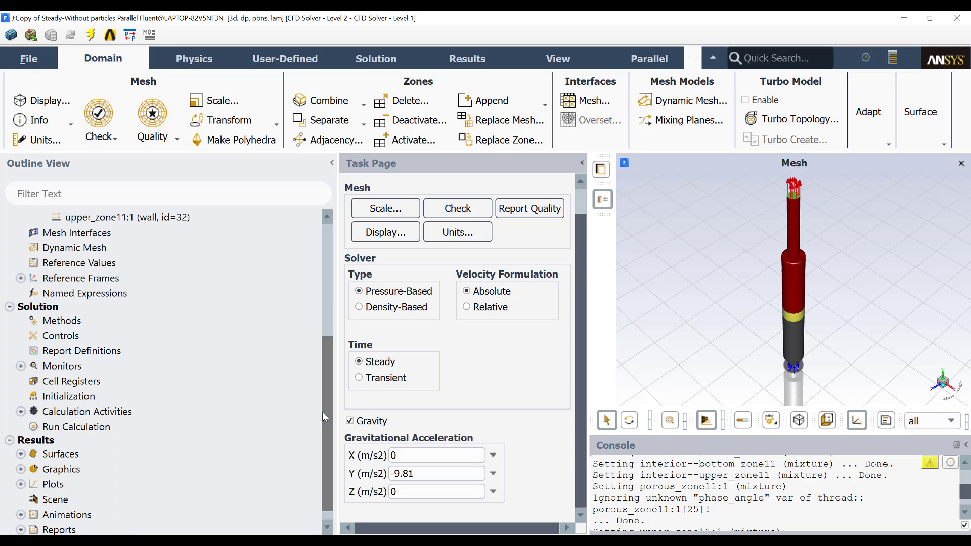
left_click(76, 322)
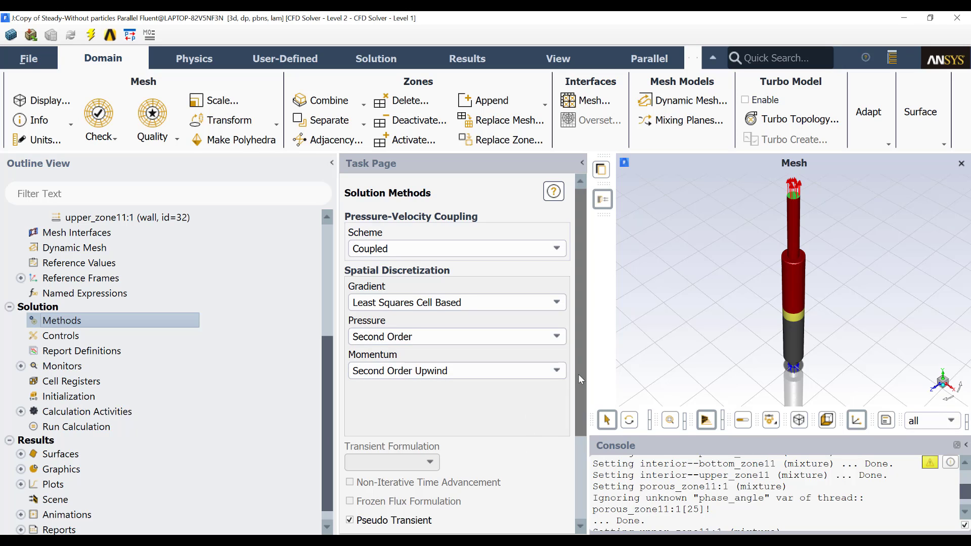
left_click_drag(578, 374, 578, 470)
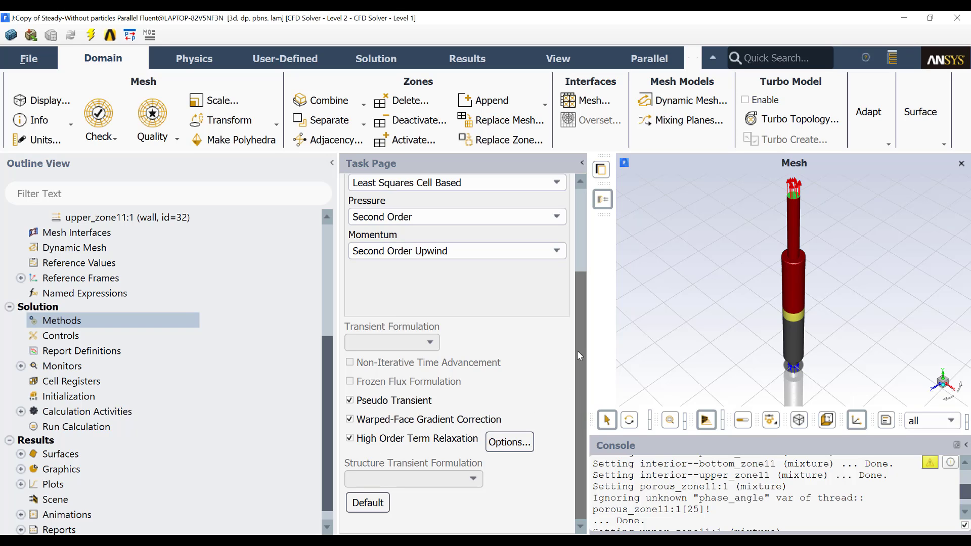
Run Check Case with no recommendations and bring up Calculate with 5000 iterations.
left_click(91, 400)
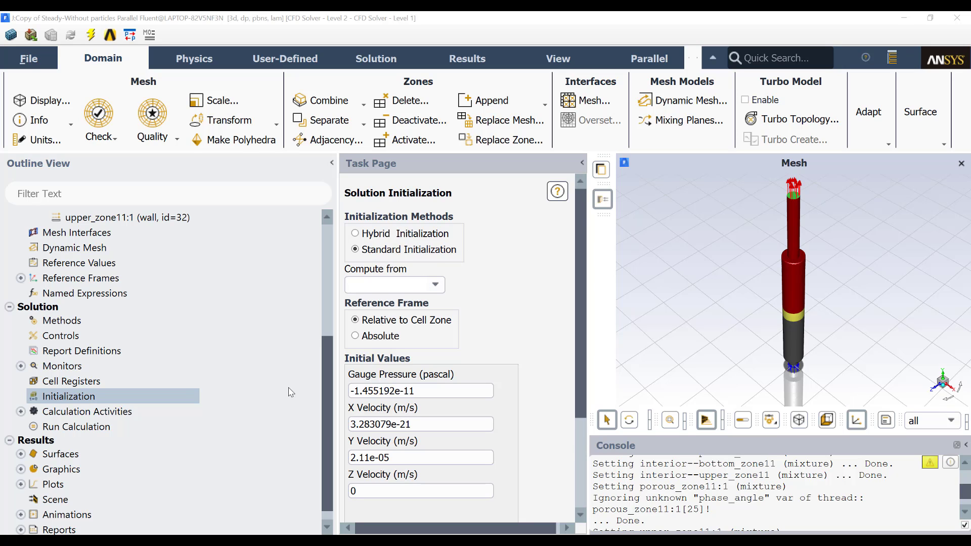
left_click(94, 426)
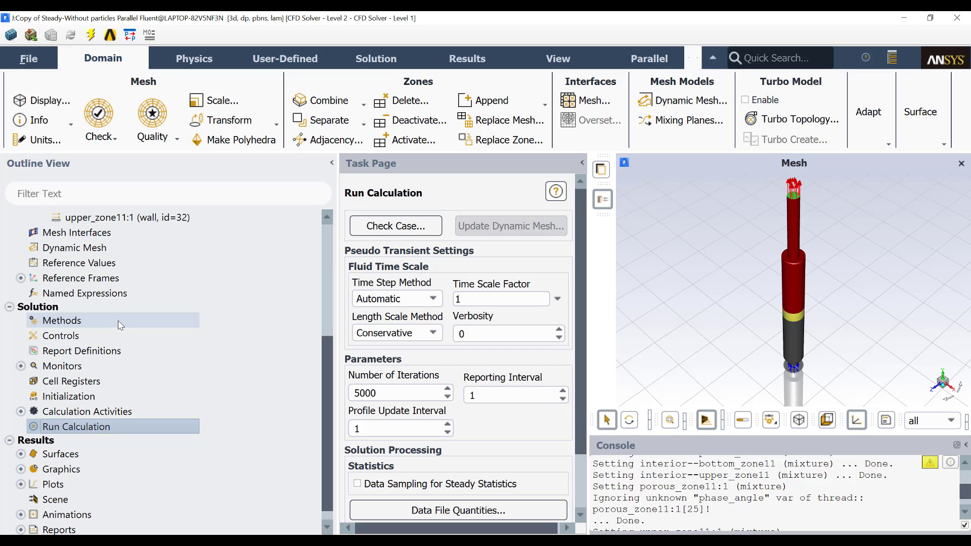
left_click(403, 227)
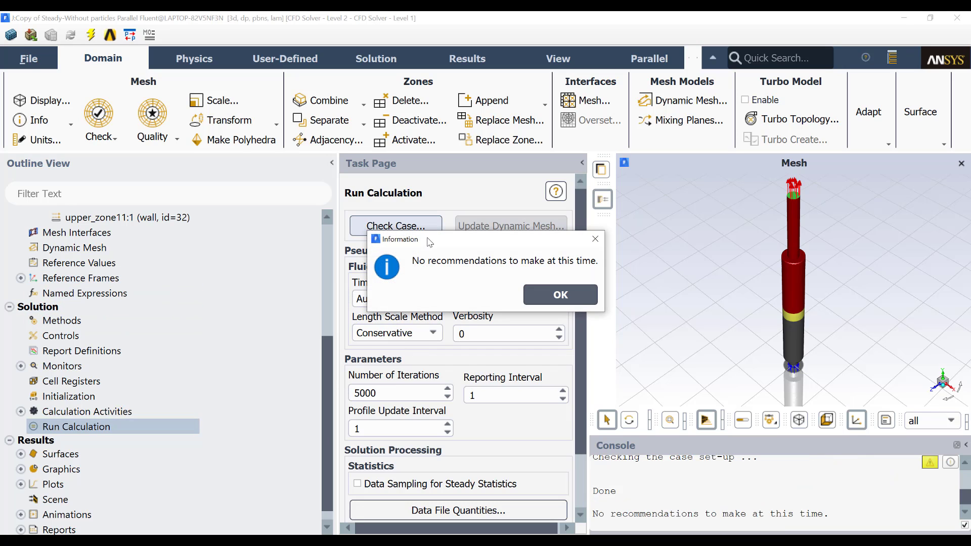
left_click(551, 298)
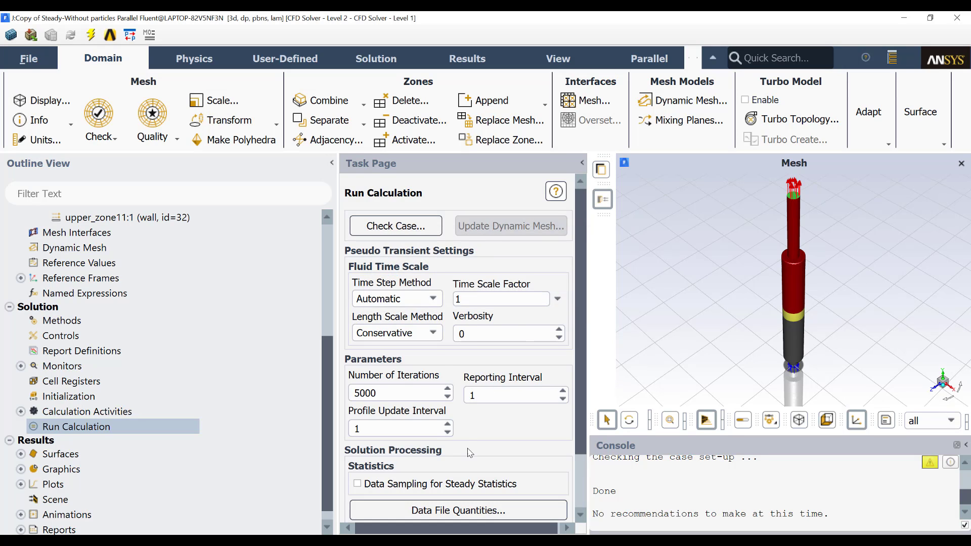
scroll(460, 455, "down", 2)
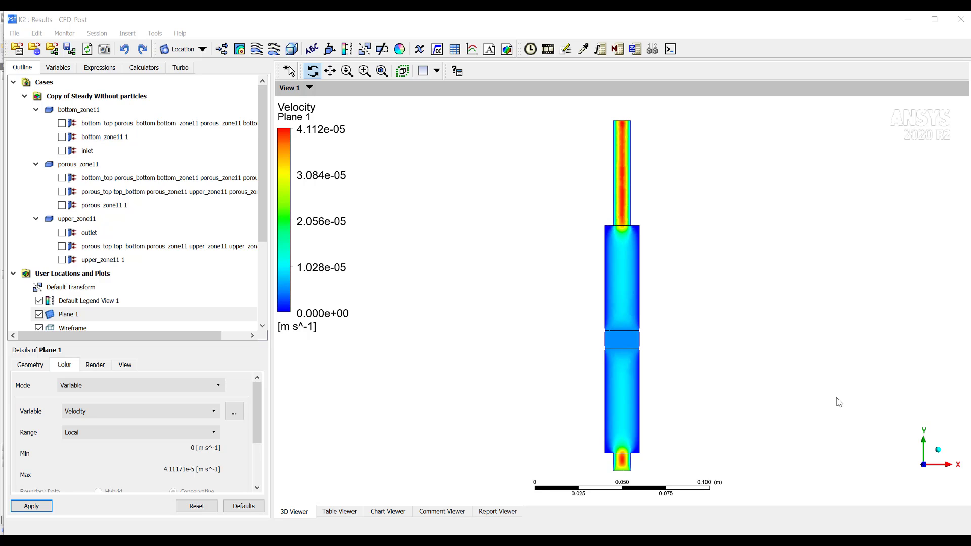
Review Plane 1's Geometry and Color settings, then view the velocity plane from the front (-Z).
left_click_drag(648, 313, 627, 339)
left_click(191, 51)
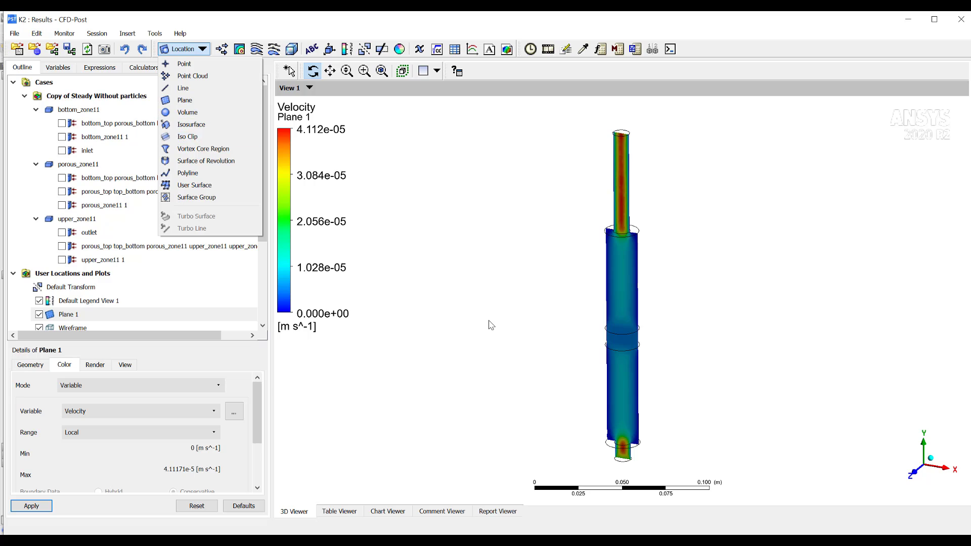
left_click(378, 338)
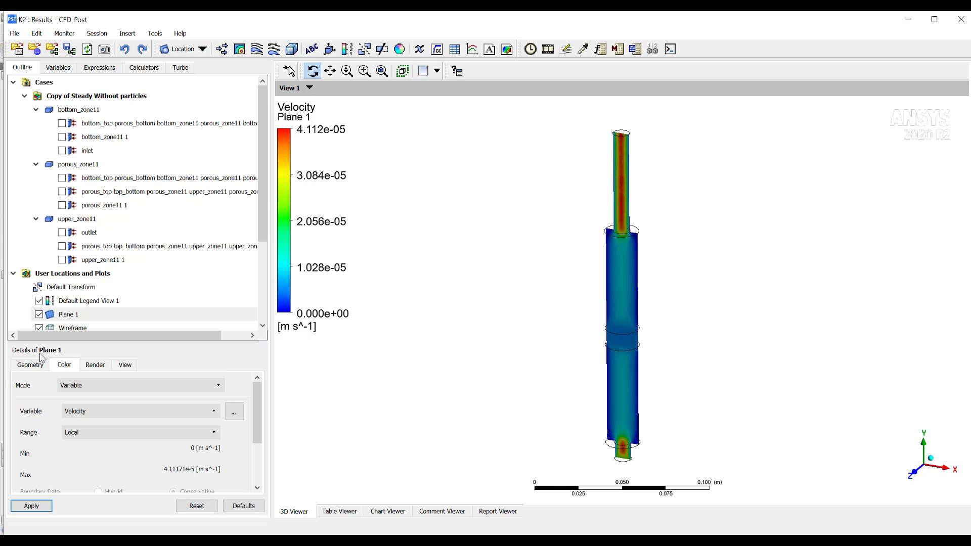
left_click(31, 367)
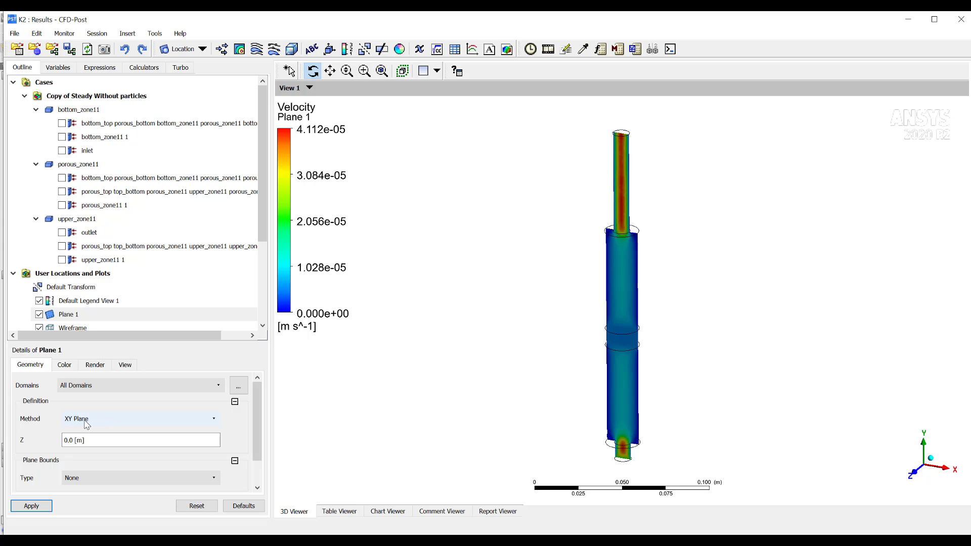
left_click(69, 366)
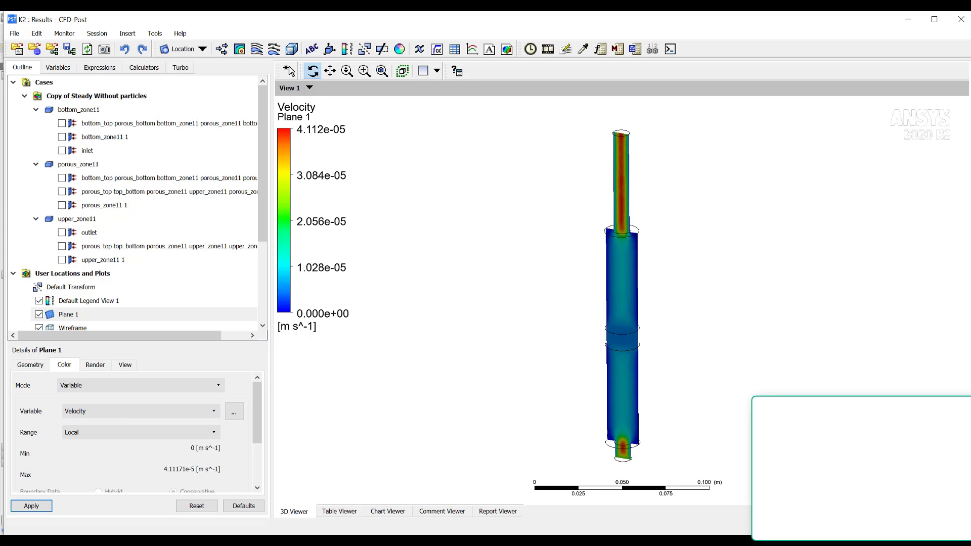
key("z")
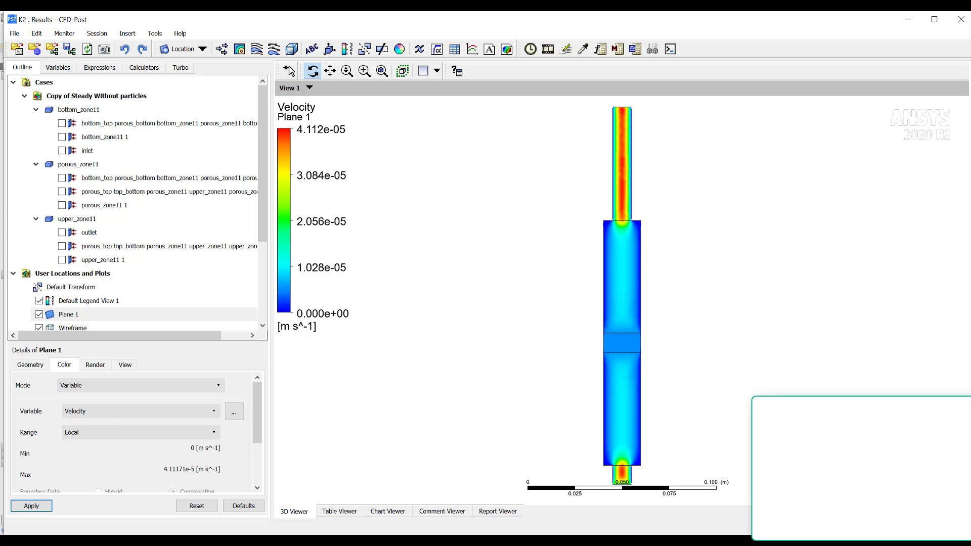
left_click_drag(672, 440, 691, 433)
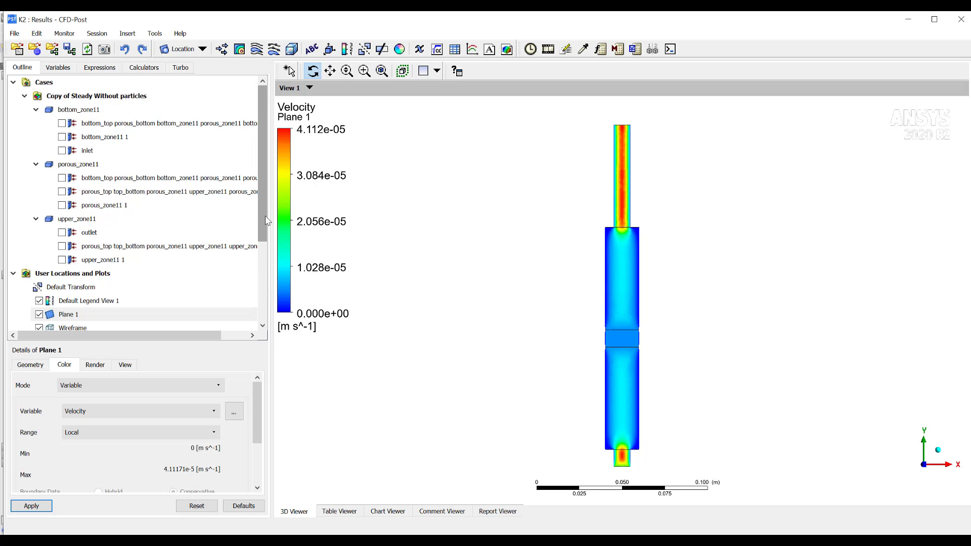
Change Plane 1's colour variable from velocity to Pressure and apply it.
left_click(95, 412)
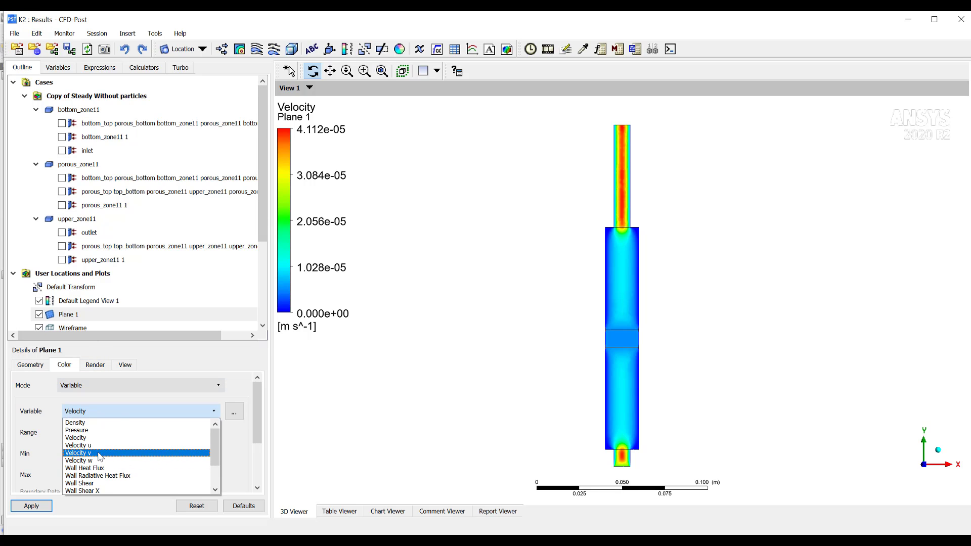
left_click(96, 430)
left_click(38, 508)
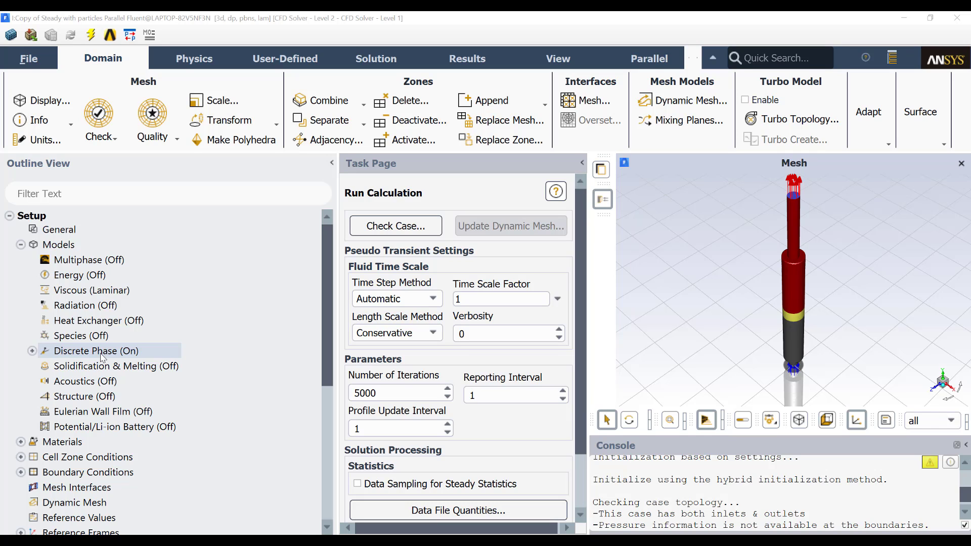
Expand Discrete Phase > Injections, check the Injections manager, and select cells-particles.
left_click(32, 351)
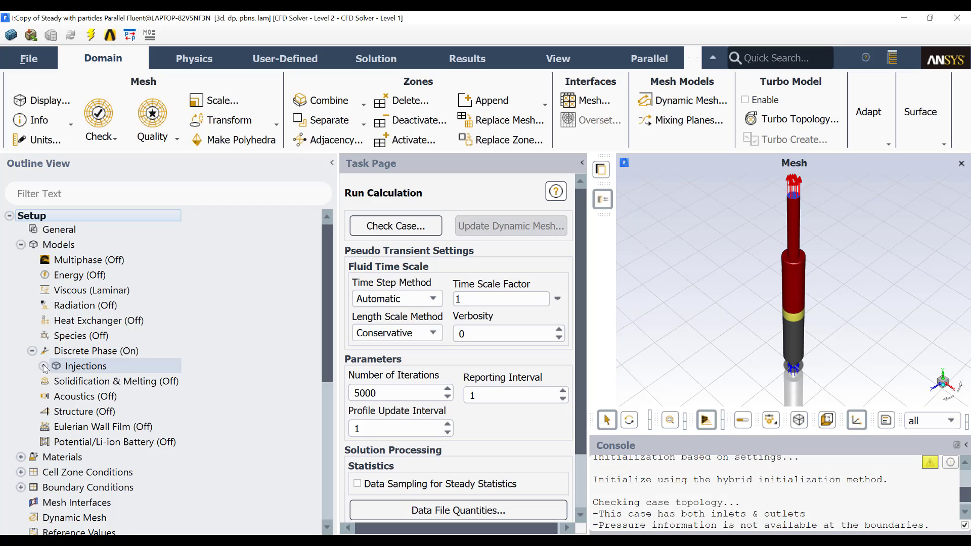
left_click(43, 366)
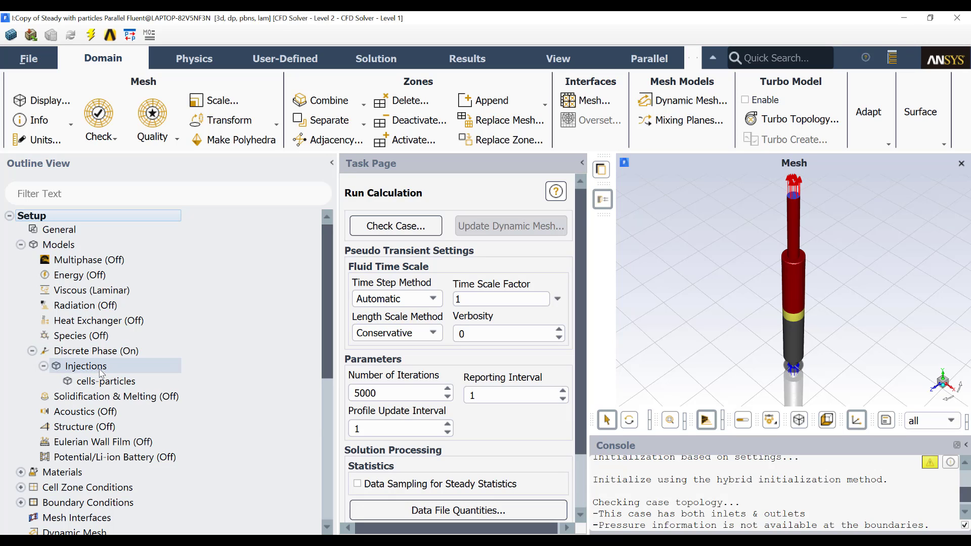
double_click(99, 369)
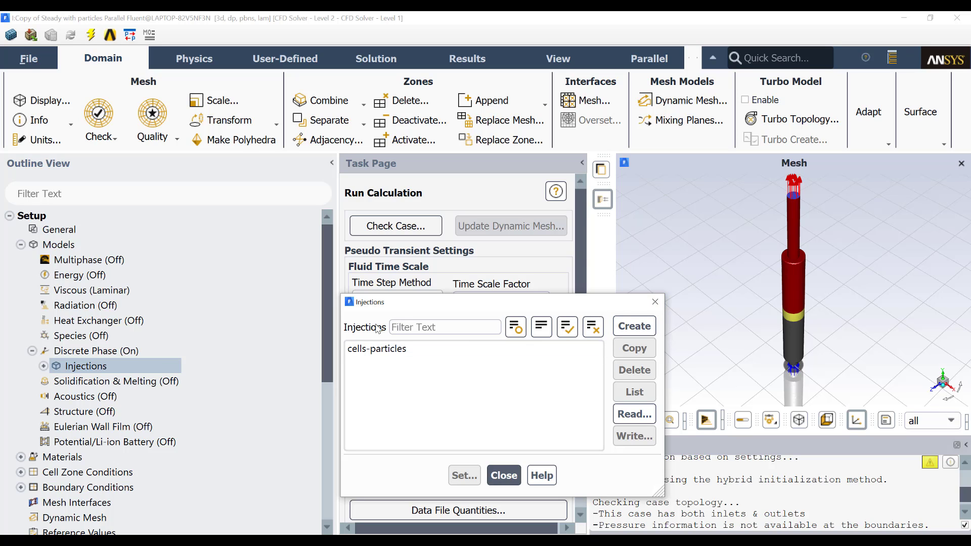
left_click(654, 301)
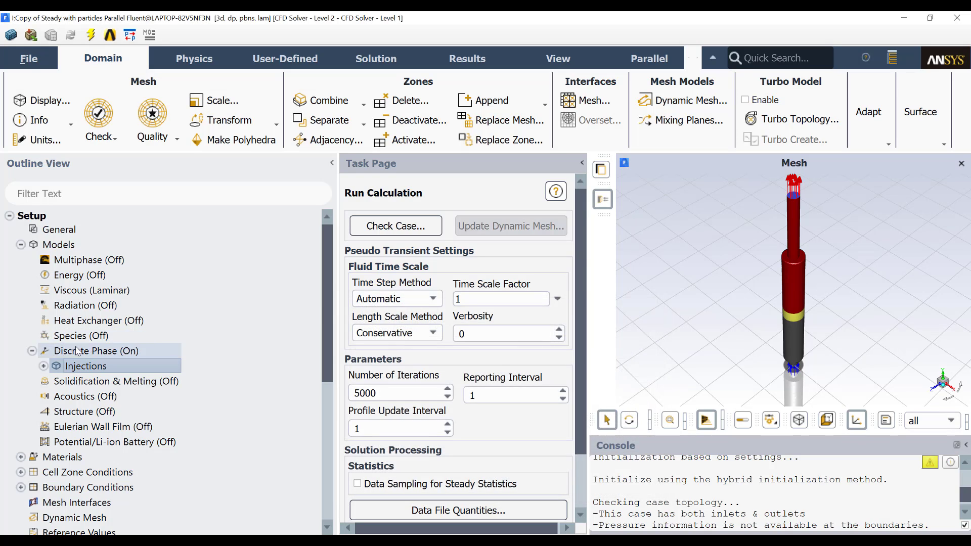
left_click(44, 365)
left_click(104, 382)
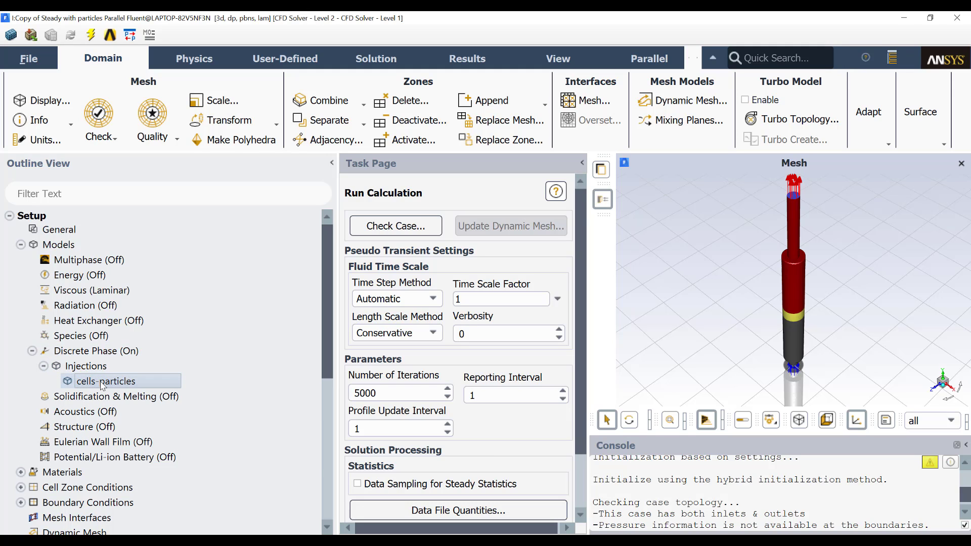
Set cells-particles as an inlet surface injection of inert anthracite: 1e-6 m, 2.11e-5 m/s, 1e-10 kg/s.
double_click(104, 382)
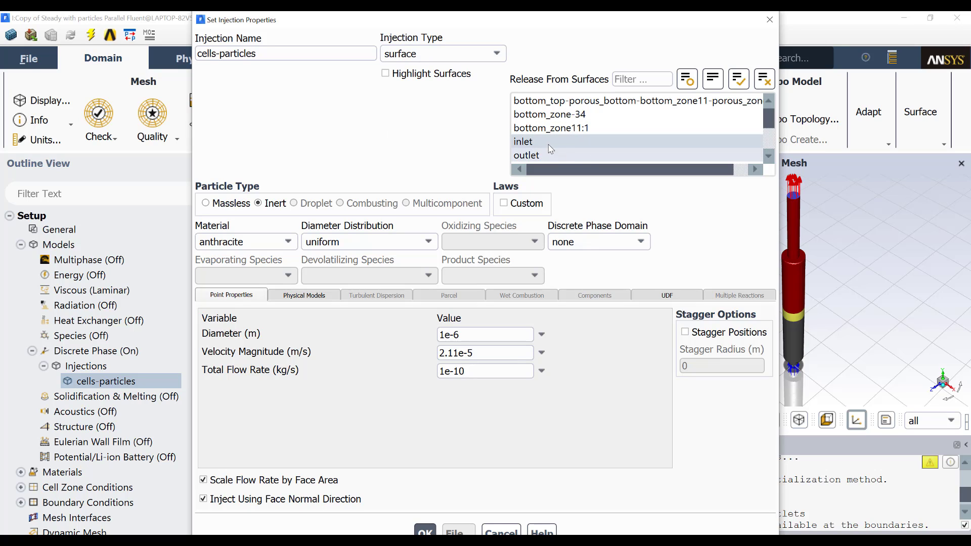
left_click(551, 147)
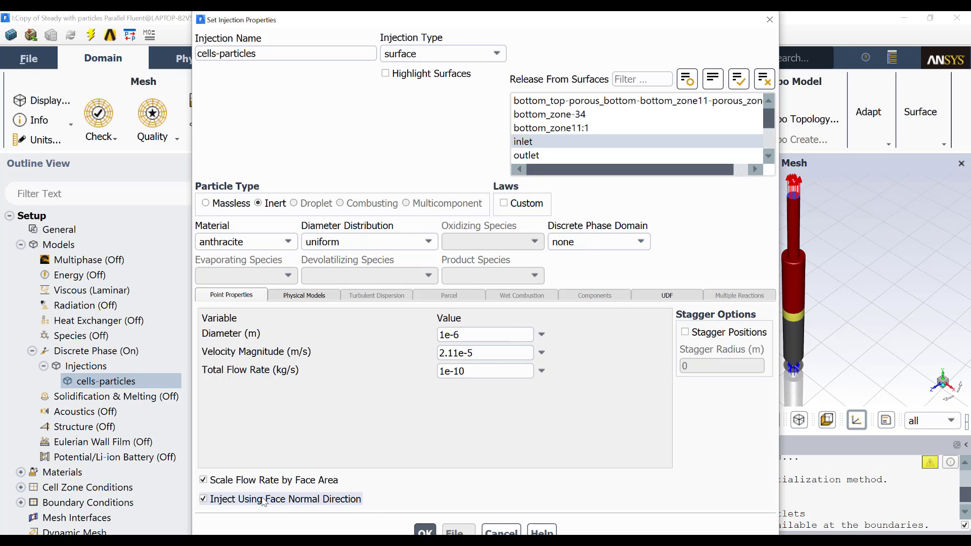
left_click(549, 143)
left_click(431, 529)
Confirm Discrete Phase tracking at 50000 maximum steps and step length factor 5.
double_click(83, 352)
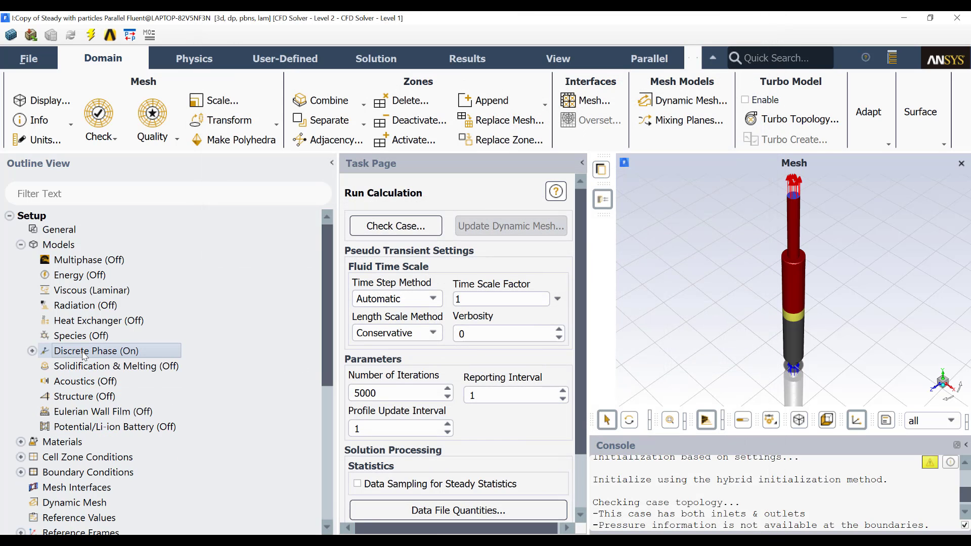
double_click(84, 352)
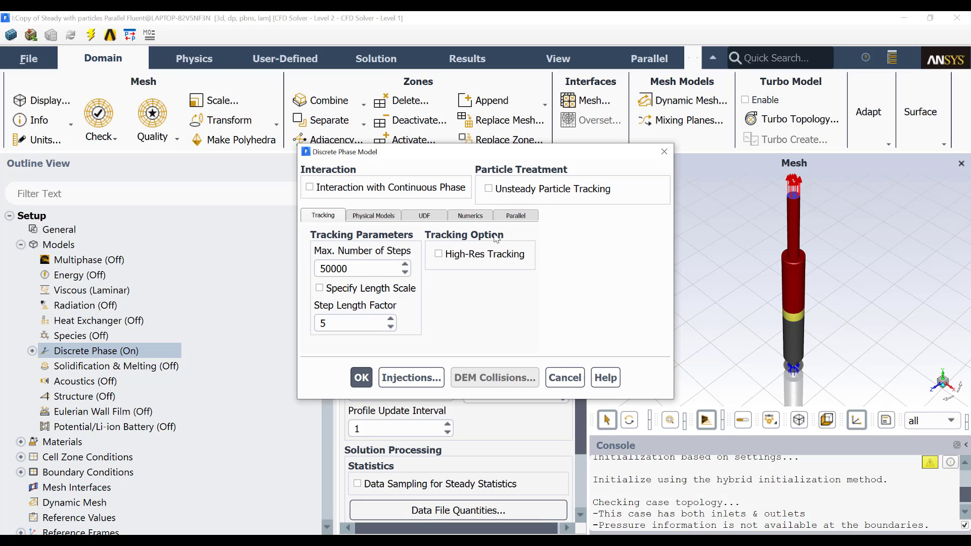
left_click(353, 384)
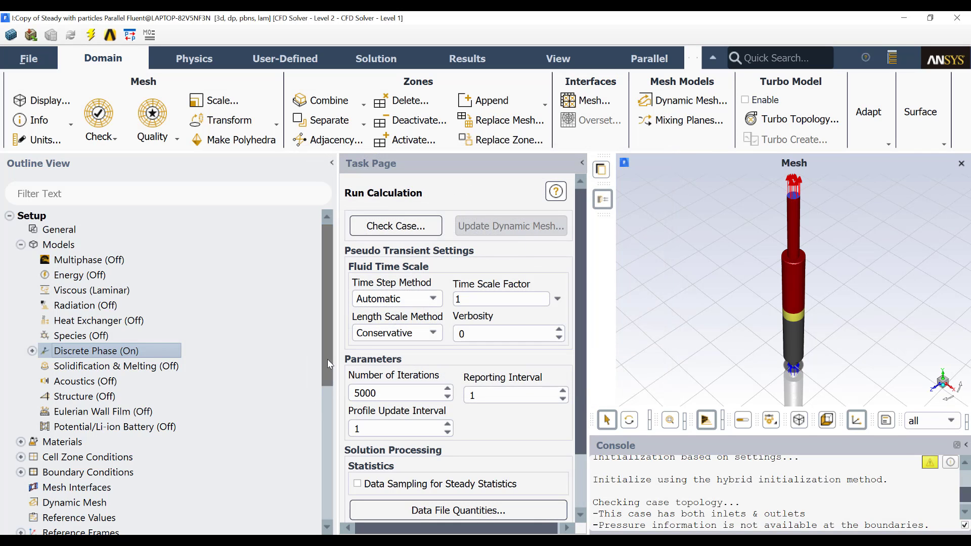
Scroll the Fluent task page down toward Run Calculation.
left_click_drag(325, 357, 323, 496)
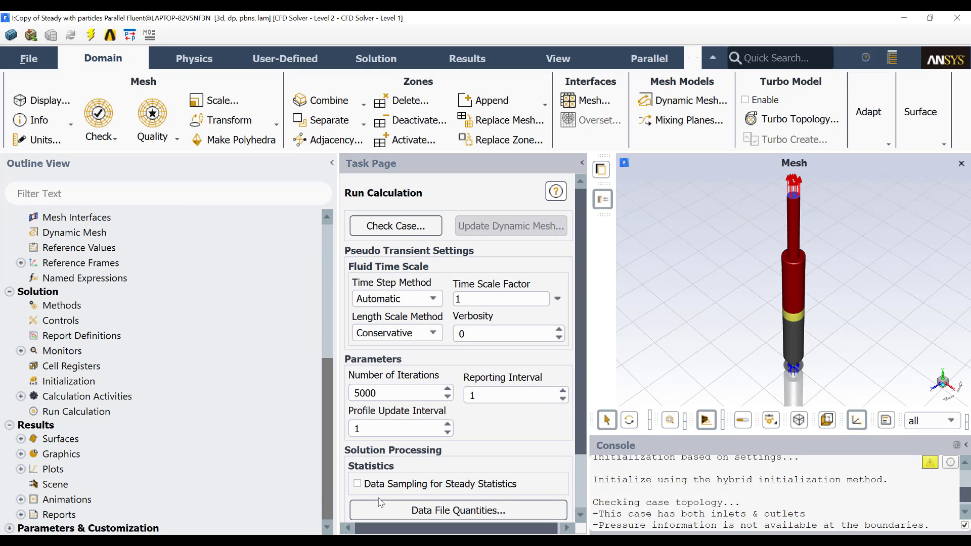
scroll(576, 344, "down", 3)
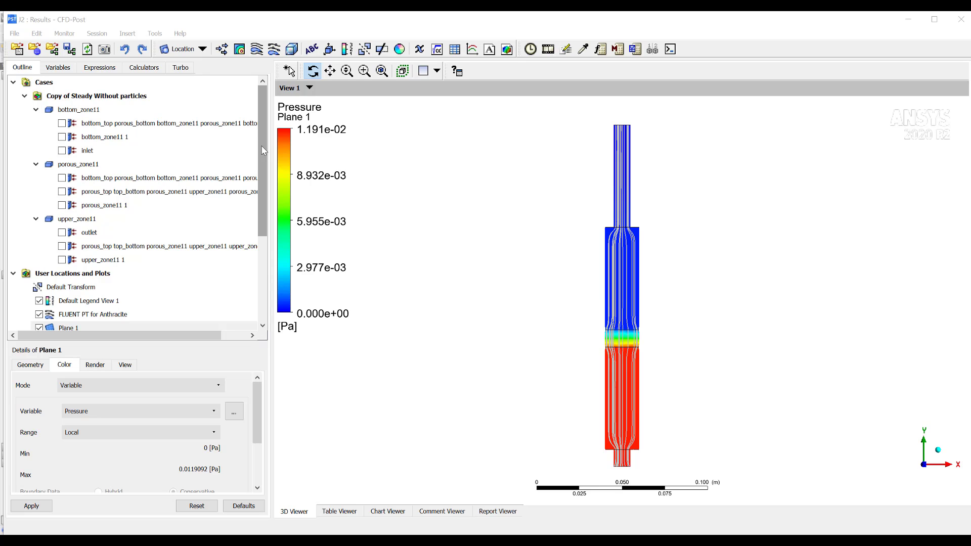
Select FLUENT PT for Anthracite in the Outline tree and turn its tracks back on.
left_click(14, 34)
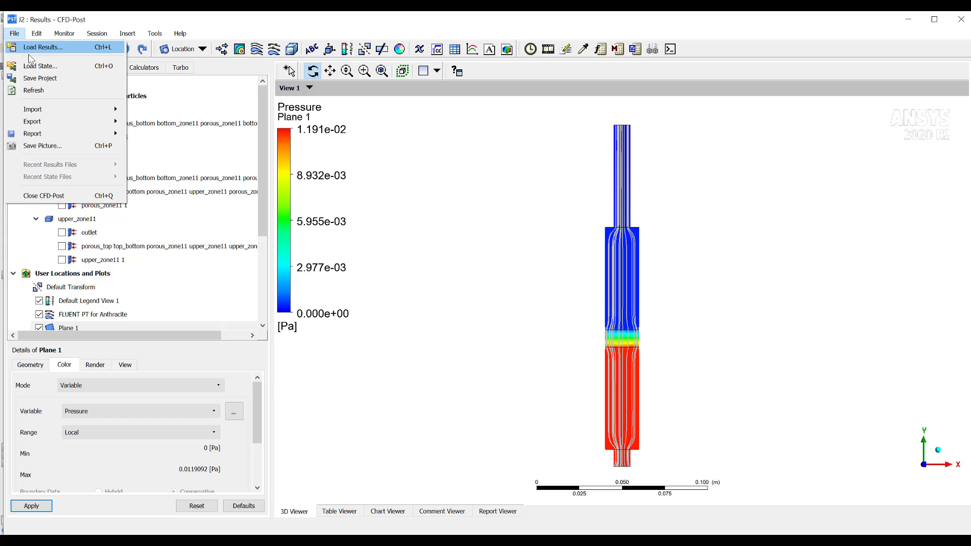
mouse_move(59, 109)
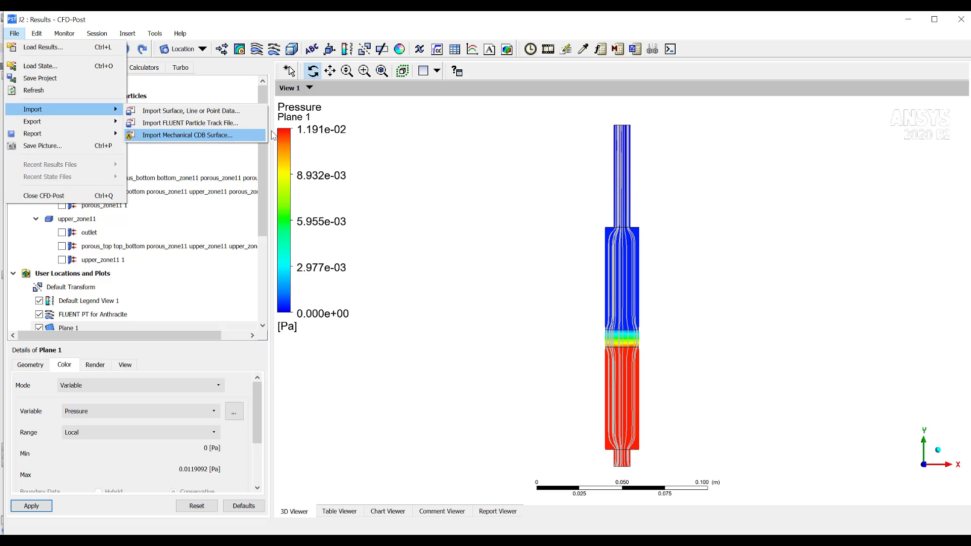
left_click(273, 159)
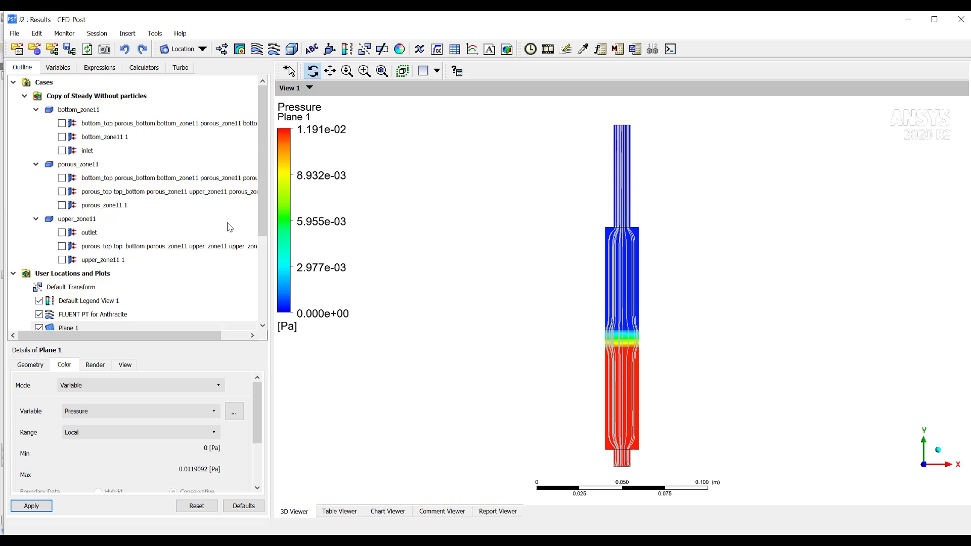
left_click_drag(262, 177, 262, 202)
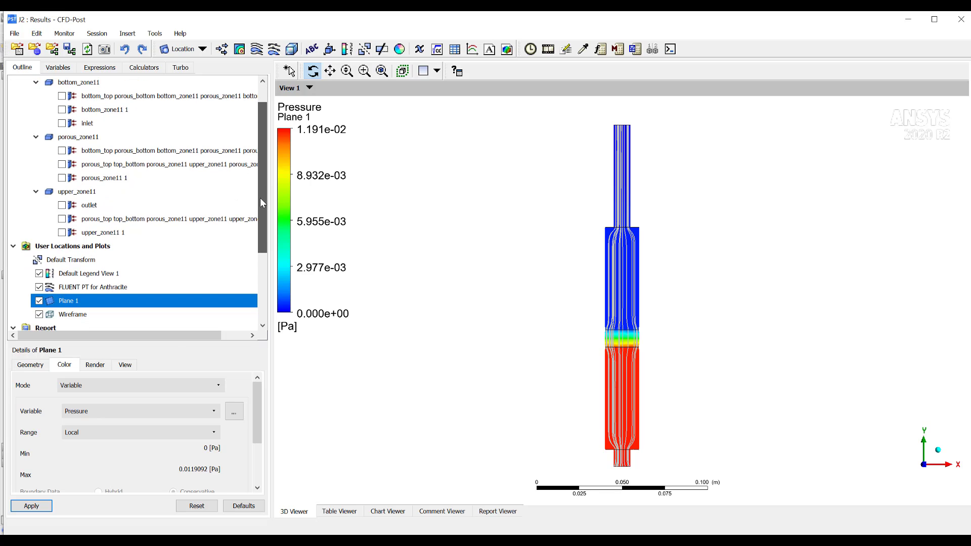
scroll(253, 202, "down", 1)
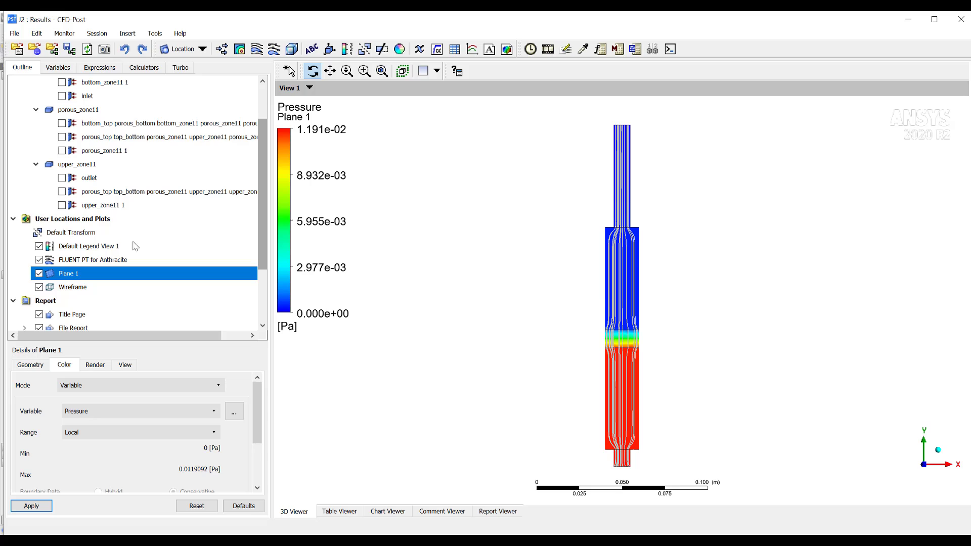
left_click(89, 263)
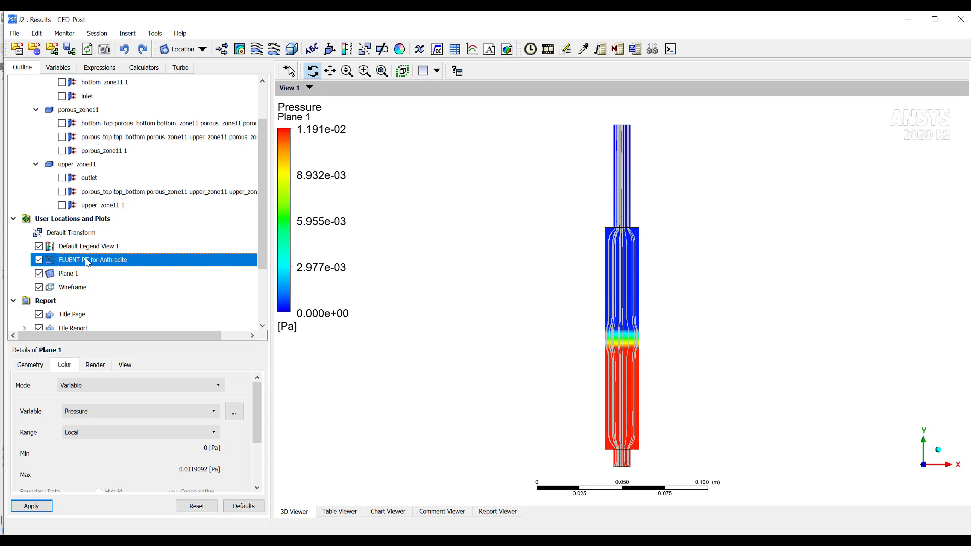
left_click(39, 261)
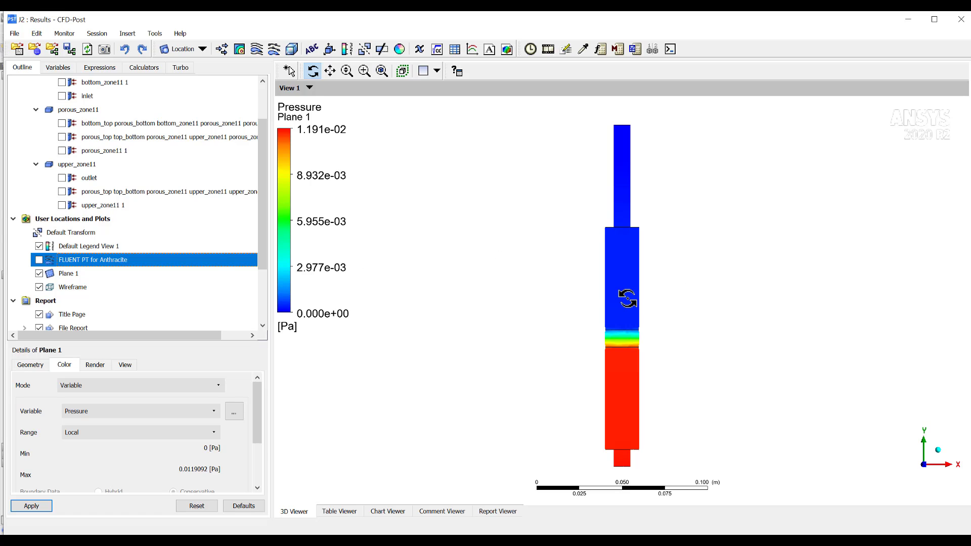
left_click(39, 260)
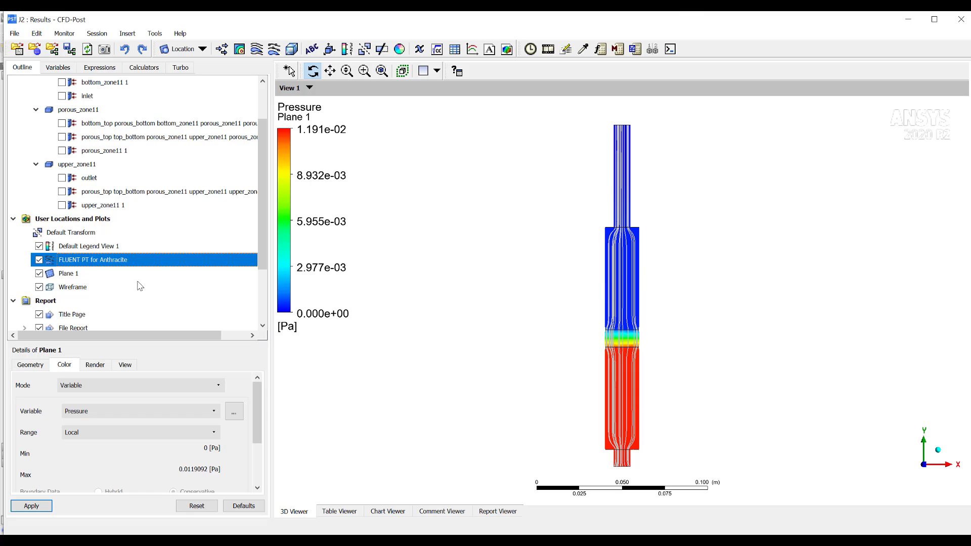
Limit FLUENT PT for Anthracite to 50 maximum tracks and apply.
left_click(101, 261)
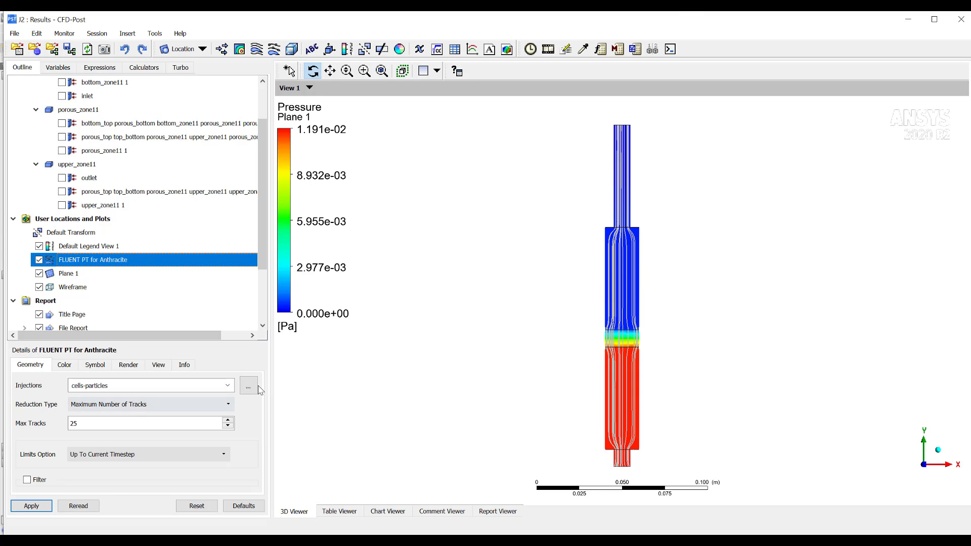
double_click(74, 423)
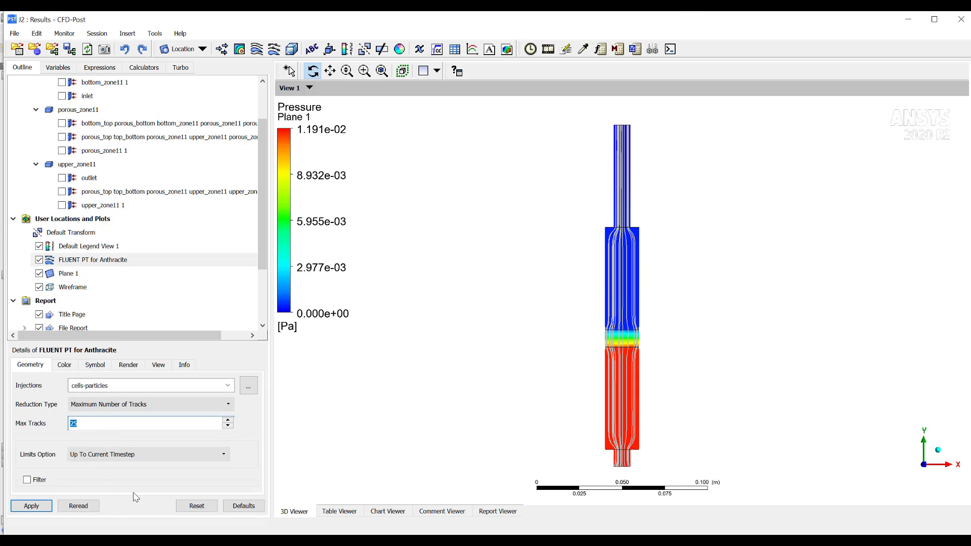
type("50")
left_click(30, 506)
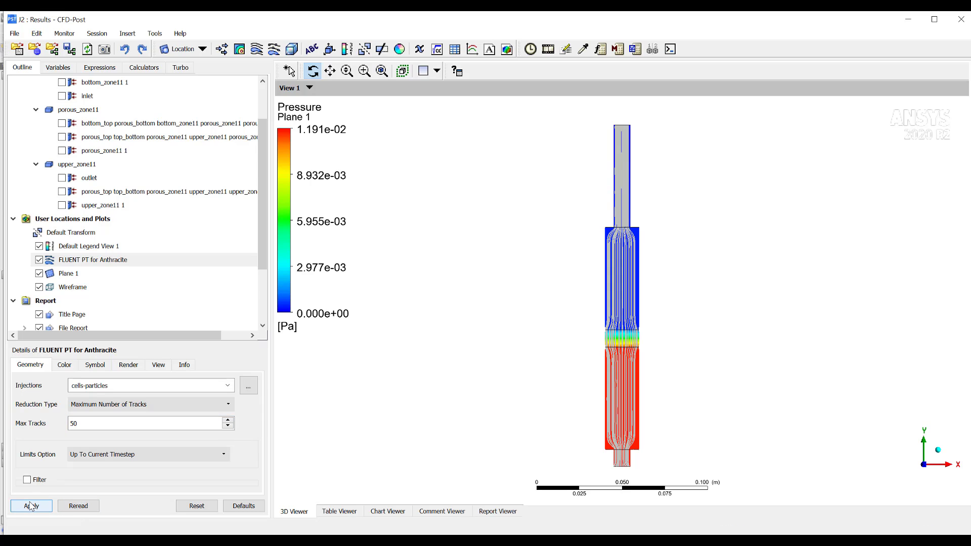
Colour the particle tracks by the Velocity variable and hide Plane 1.
left_click(63, 367)
left_click(91, 386)
left_click(91, 405)
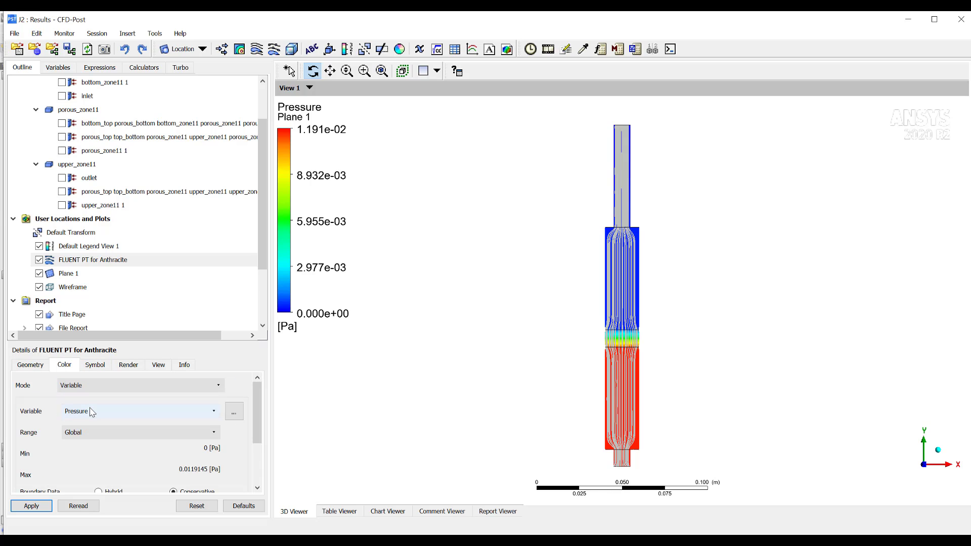
left_click(91, 412)
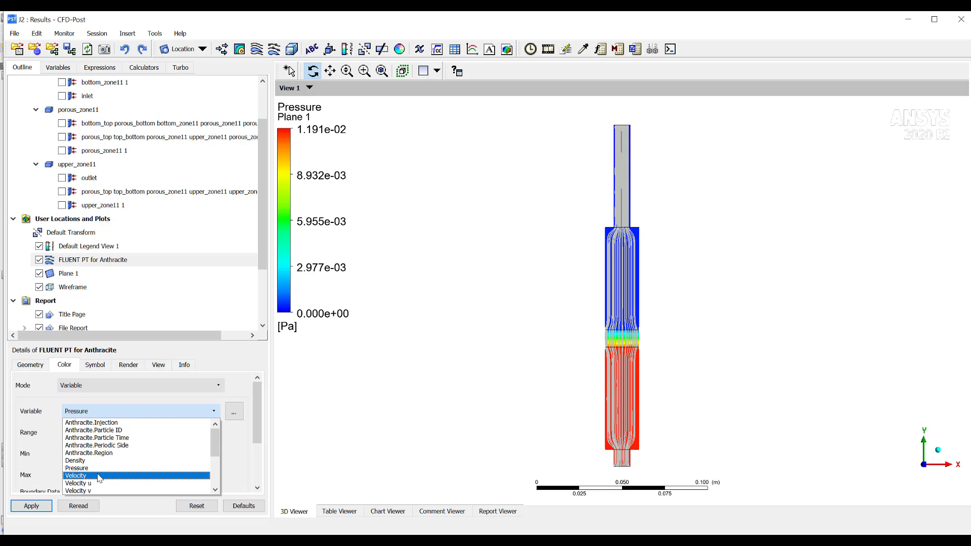
left_click(99, 475)
left_click(38, 507)
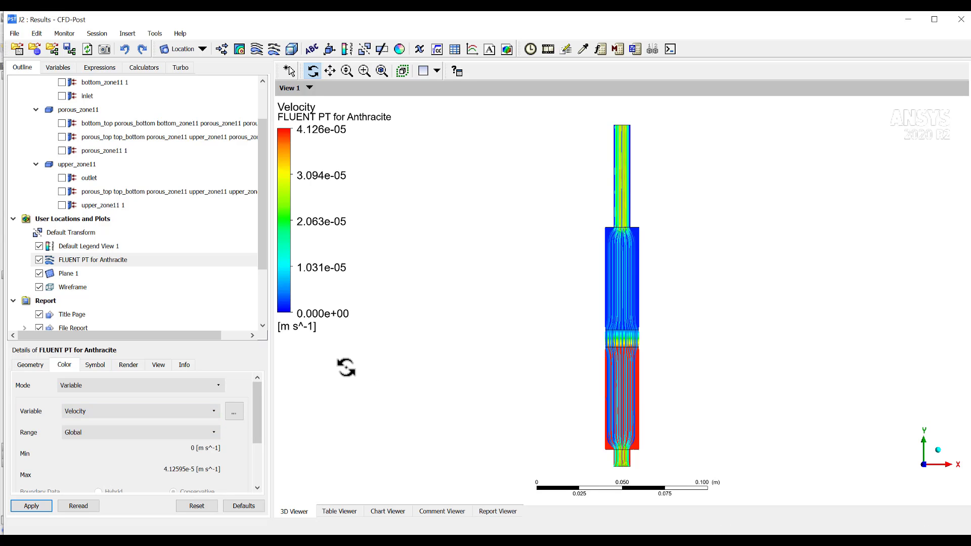
left_click(39, 273)
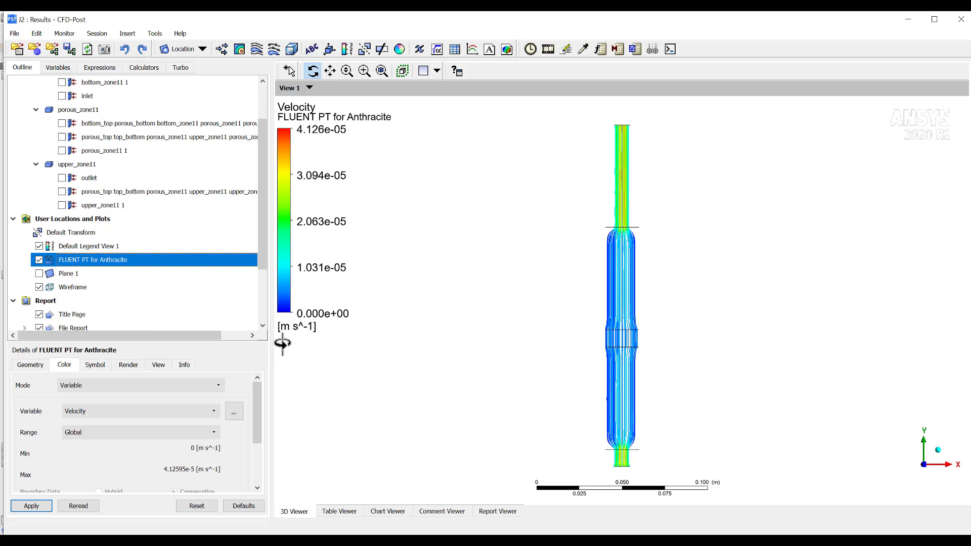
Turn on Ball symbols for the anthracite tracks, keeping the user-specified maximum time.
left_click(100, 365)
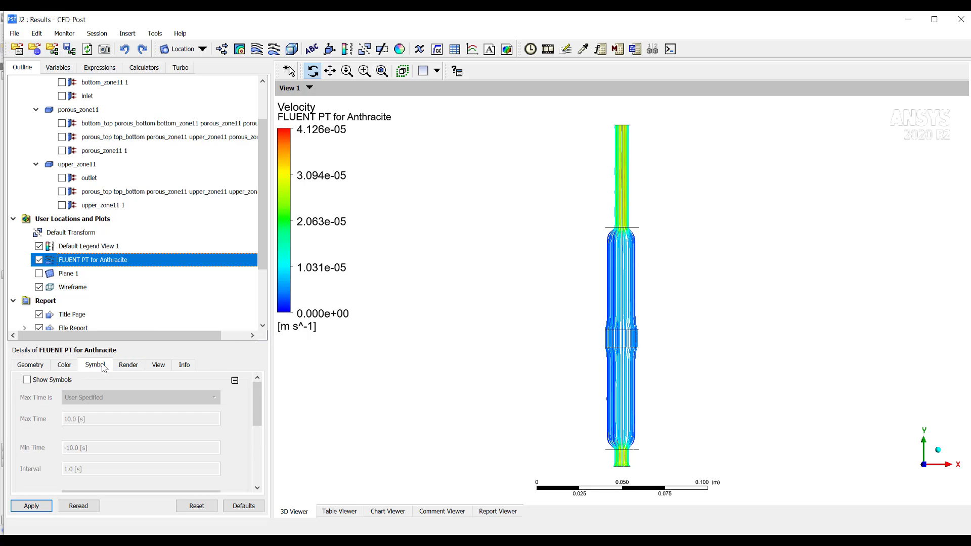
left_click(28, 379)
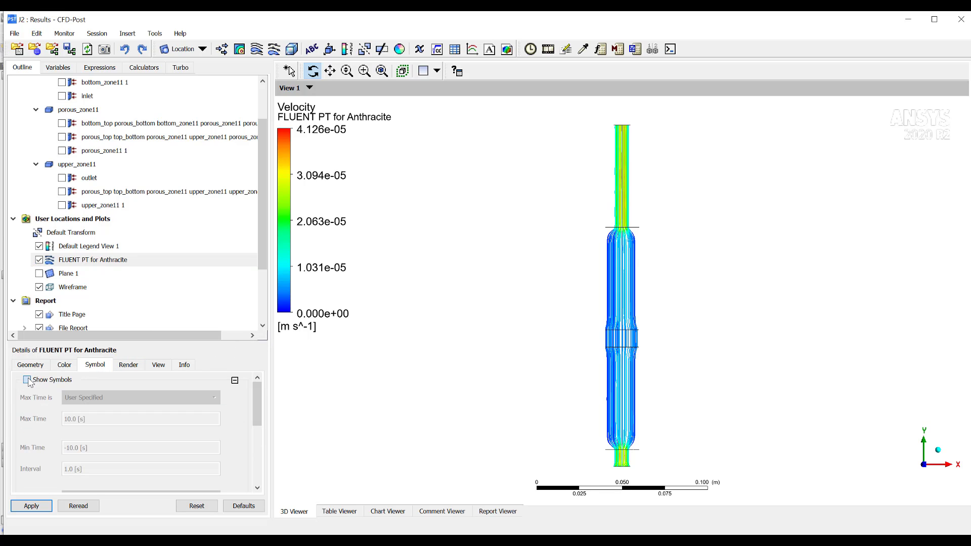
left_click(66, 397)
left_click(76, 404)
scroll(125, 440, "down", 2)
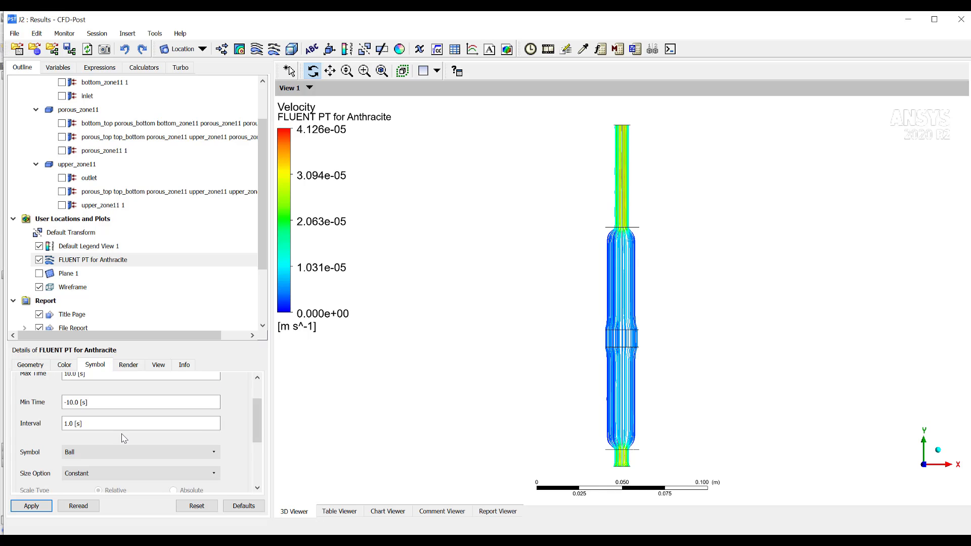
left_click(45, 508)
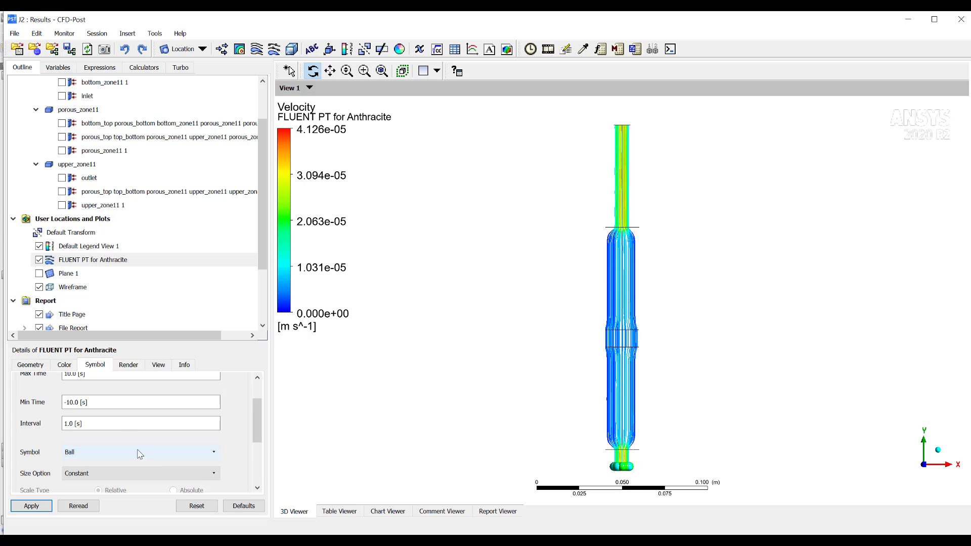
Toggle the track lines off and back on, then set symbol scale to 0.5.
scroll(129, 453, "down", 3)
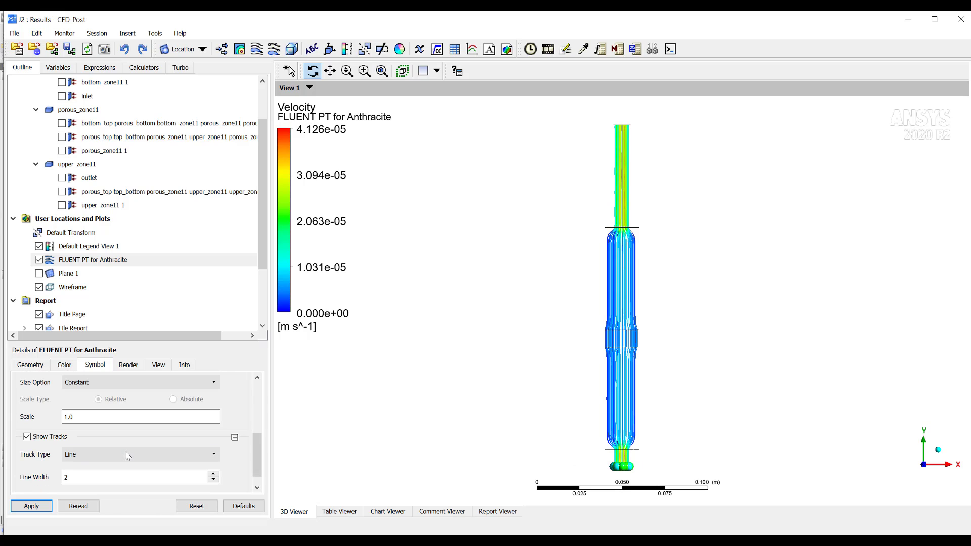
left_click(27, 436)
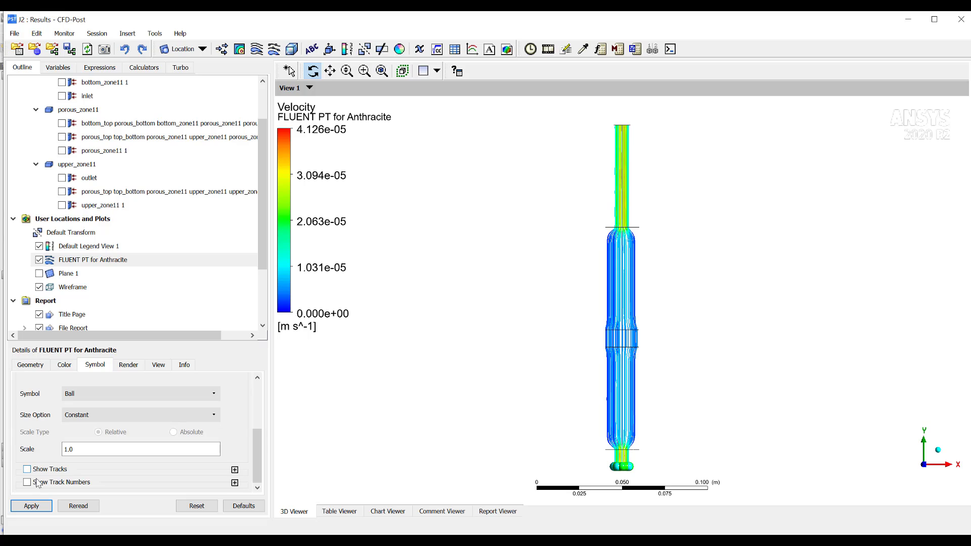
left_click(34, 506)
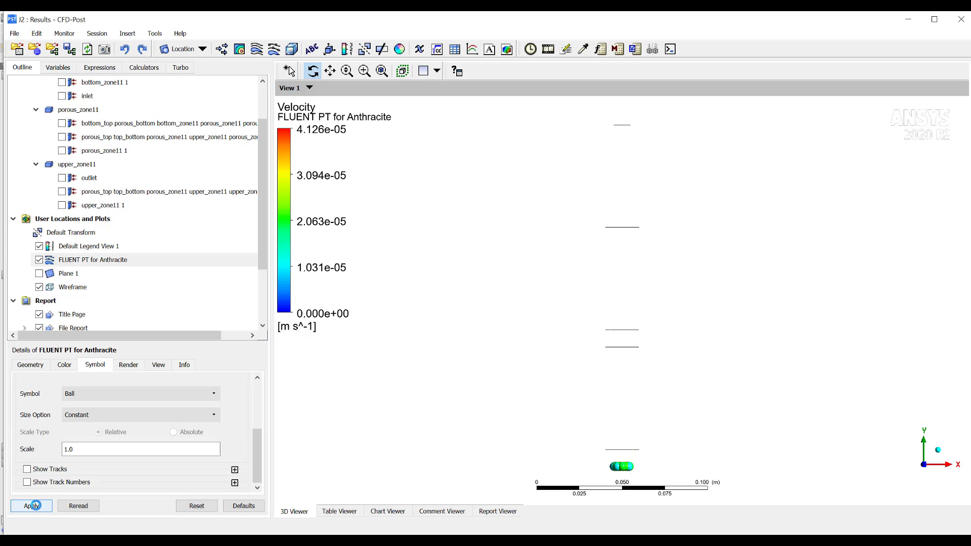
left_click(27, 469)
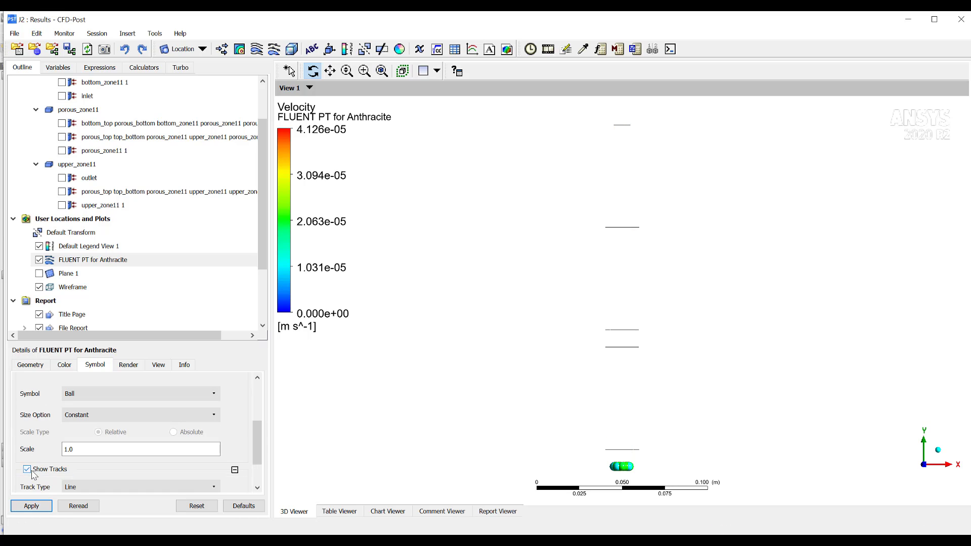
left_click(31, 505)
left_click(133, 448)
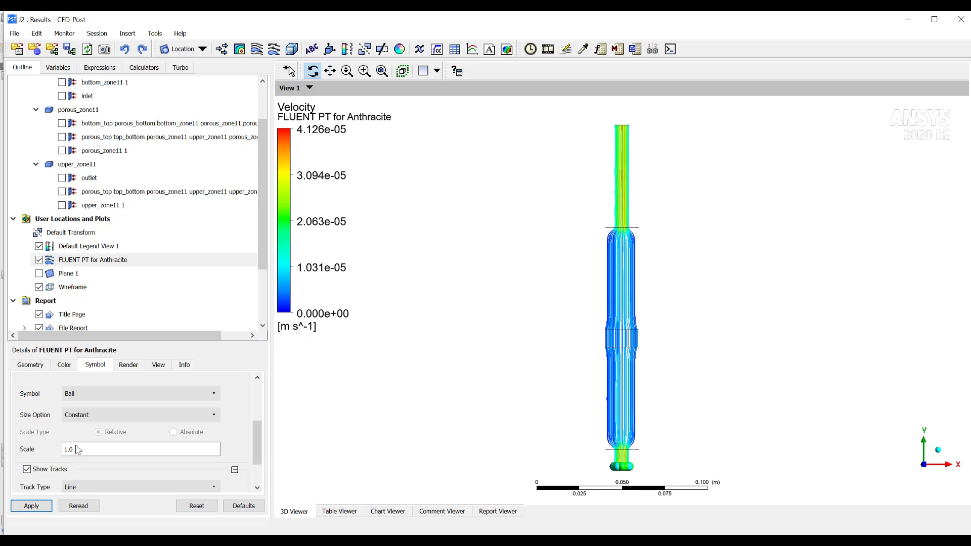
type("0.5")
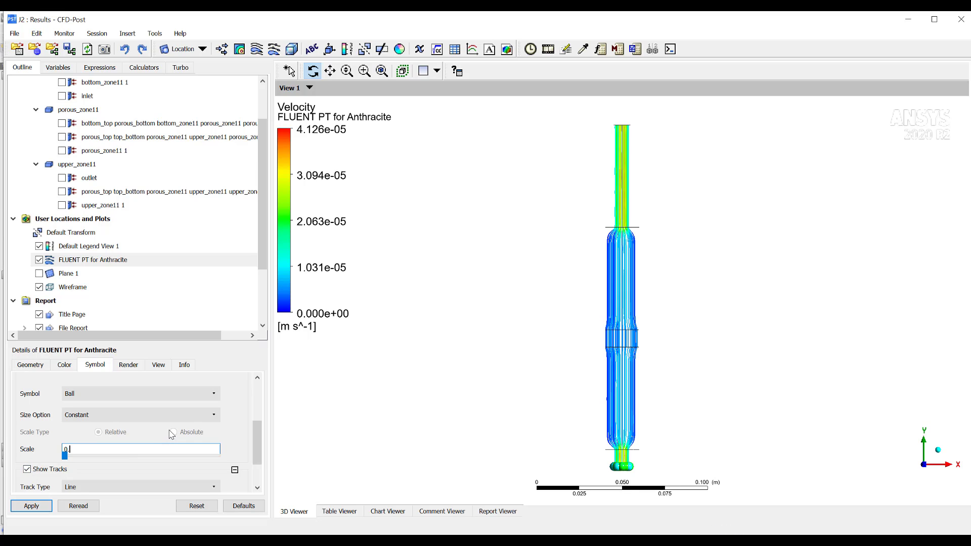
left_click(37, 505)
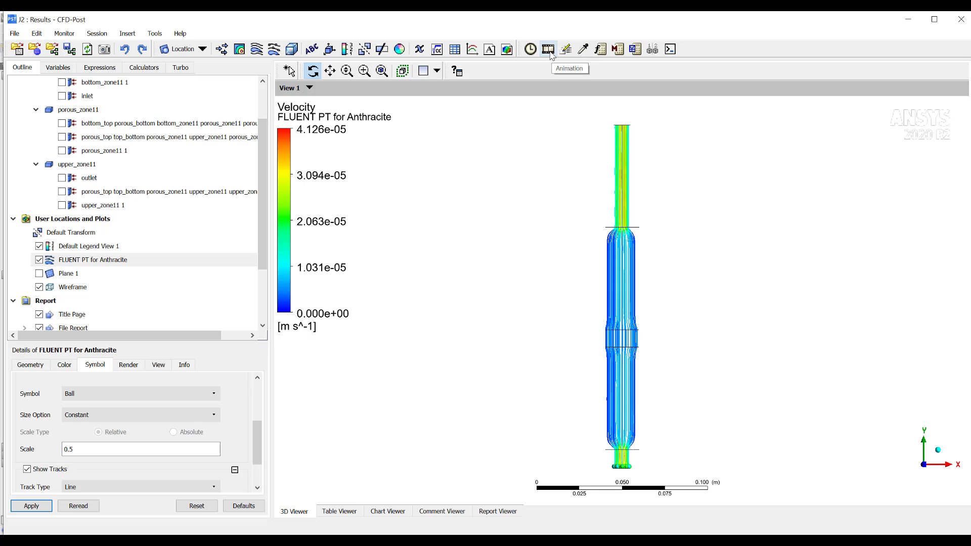
Play a sweep animation of FLUENT PT for Anthracite, then stop it.
left_click(549, 49)
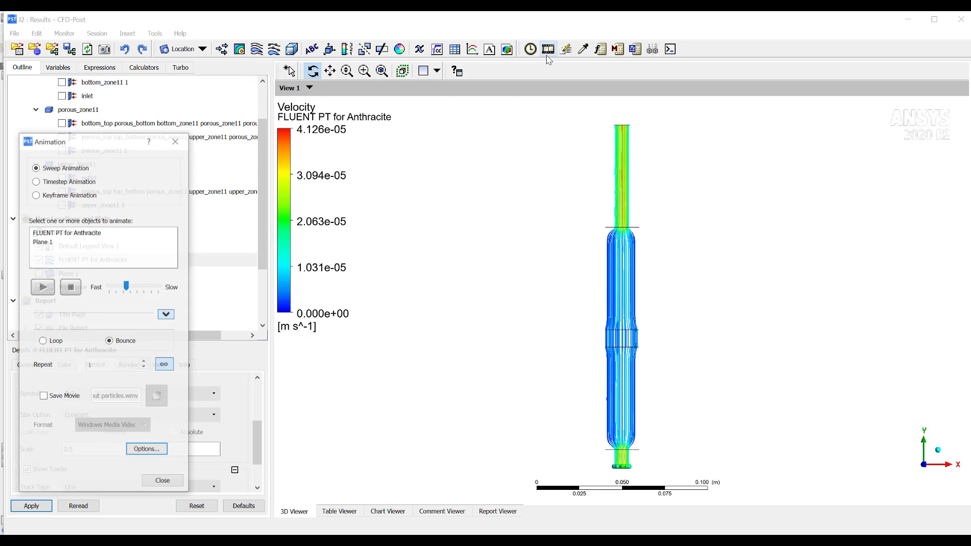
left_click(54, 232)
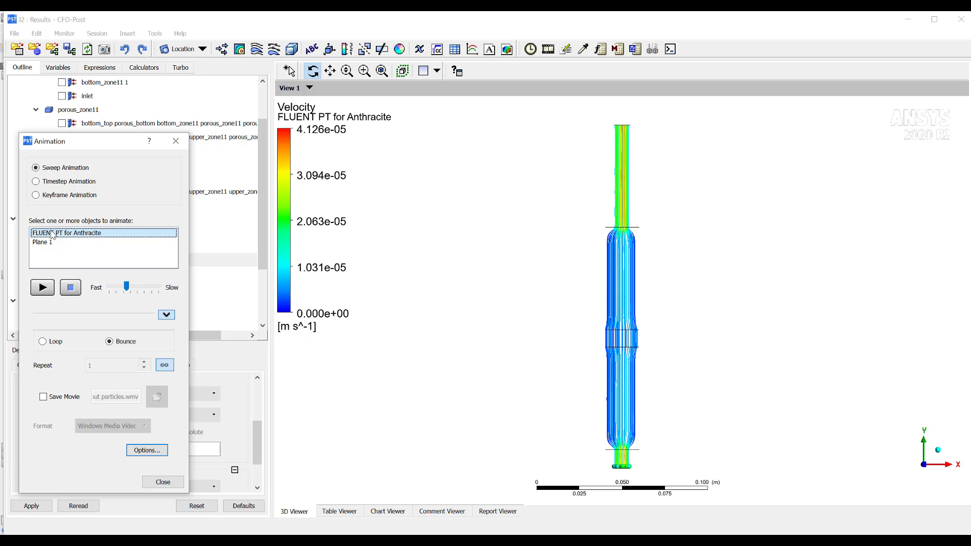
left_click(40, 287)
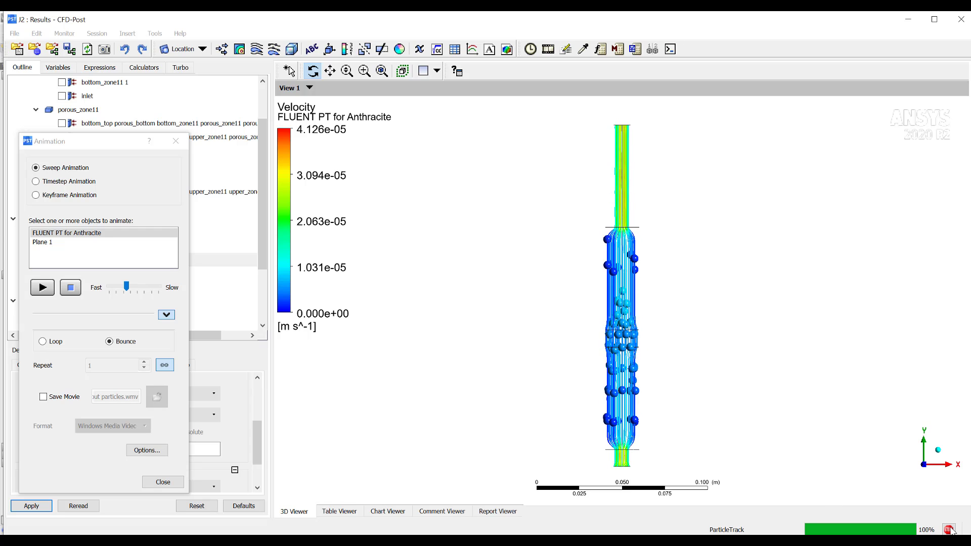
left_click(71, 288)
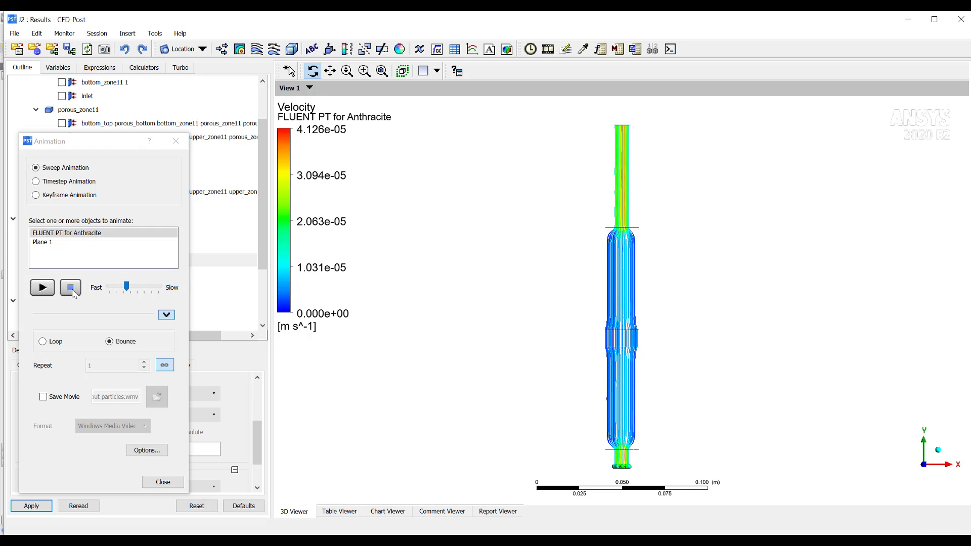
left_click(176, 141)
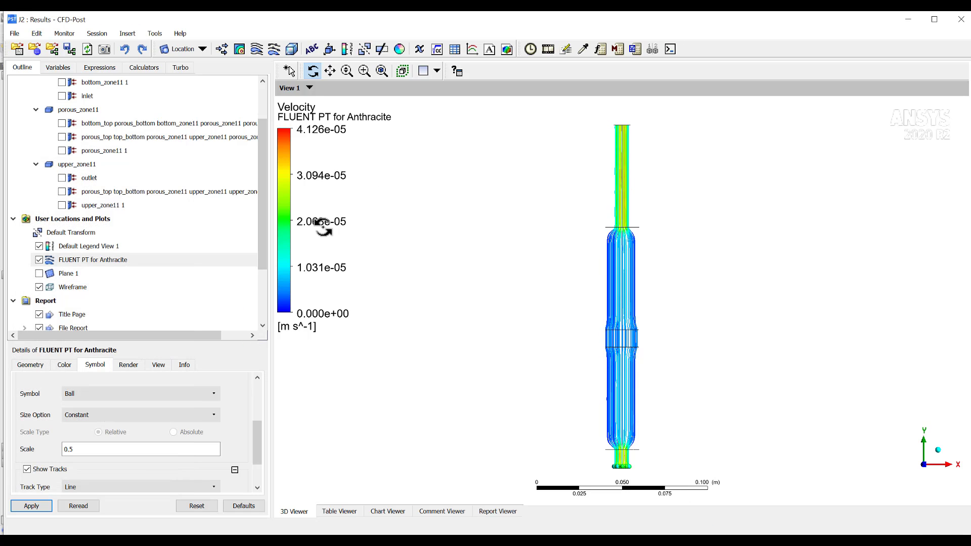